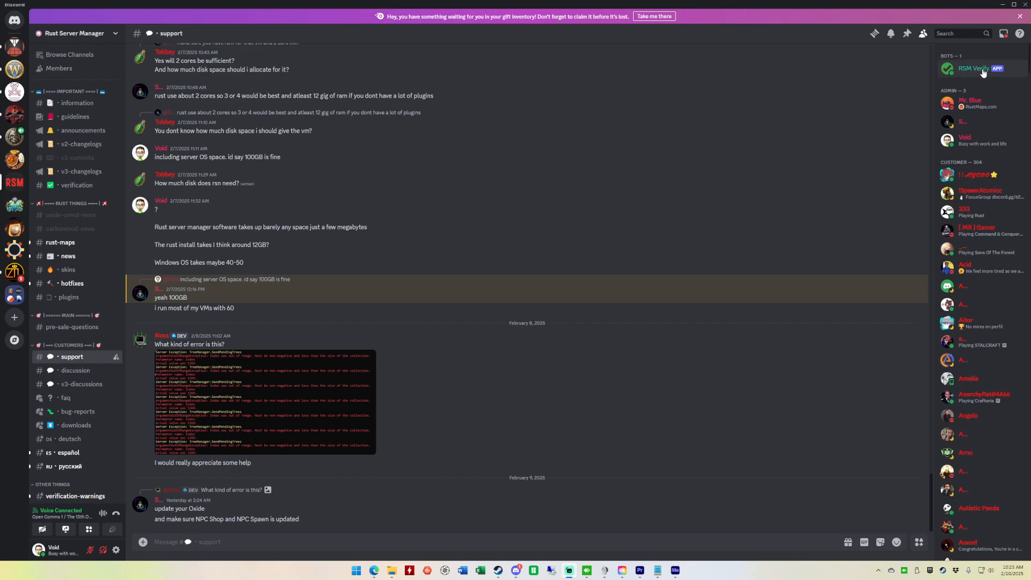
Step: Open the downloads channel of the Rust Server Manager Discord server
{"action": "left_click", "coordinate": [75, 426]}
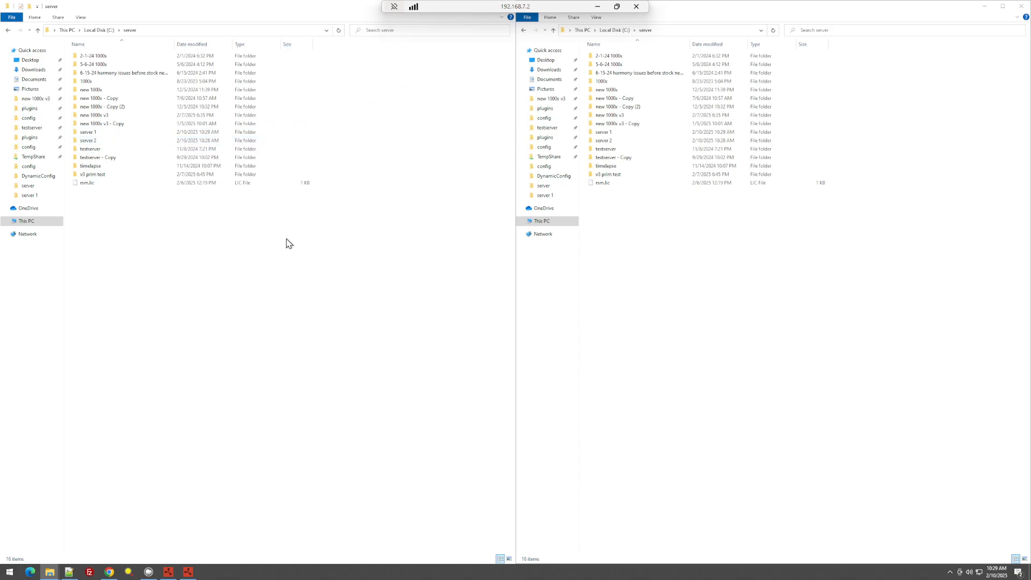
Step: Show the server 1 and server 2 folders side by side and open the RSMfmx_v3.1.zip archive in server 1
{"action": "double_click", "coordinate": [130, 132]}
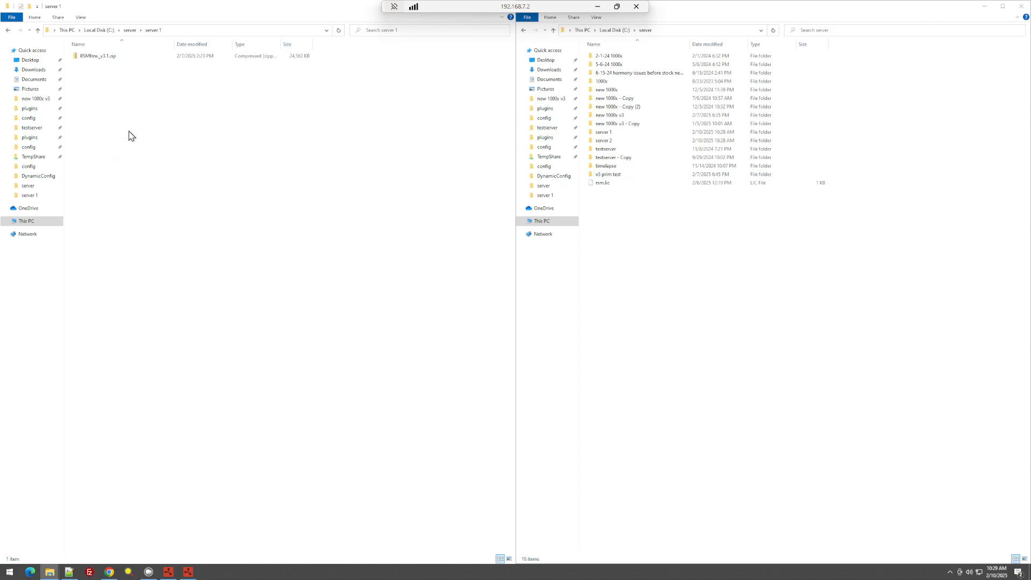
{"action": "double_click", "coordinate": [619, 143]}
{"action": "left_click", "coordinate": [105, 59]}
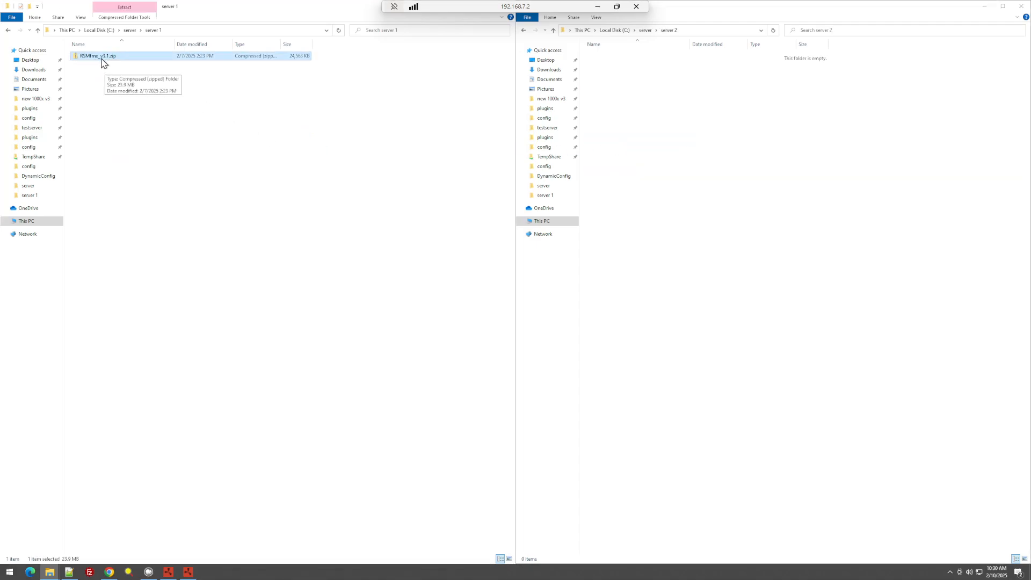
{"action": "double_click", "coordinate": [104, 58]}
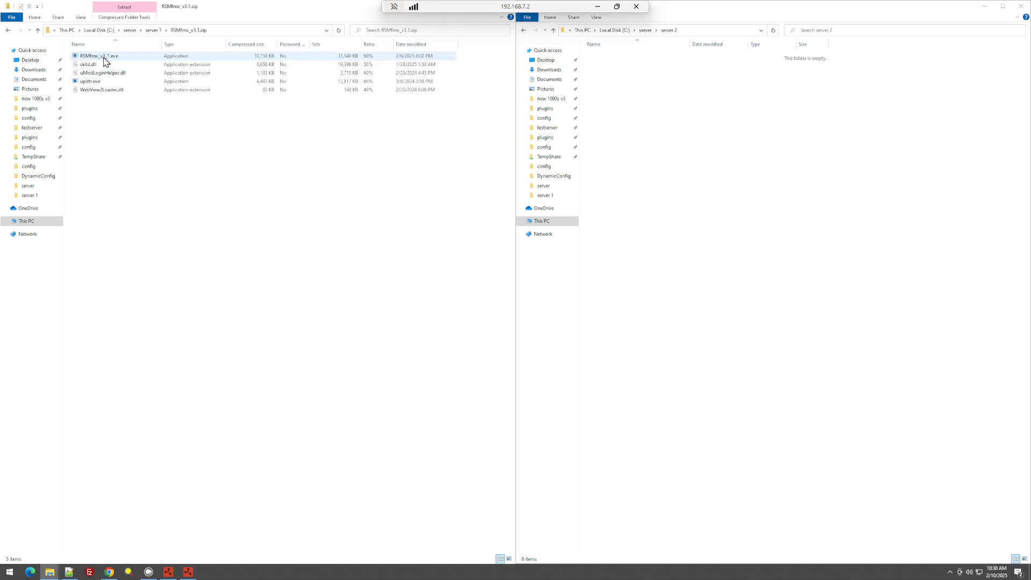
Step: Copy all five files out of the RSMfmx_v3.1.zip archive into the server 1 folder
{"action": "left_click_drag", "start_coordinate": [134, 91], "coordinate": [142, 57]}
{"action": "right_click", "coordinate": [142, 57]}
{"action": "left_click", "coordinate": [162, 80]}
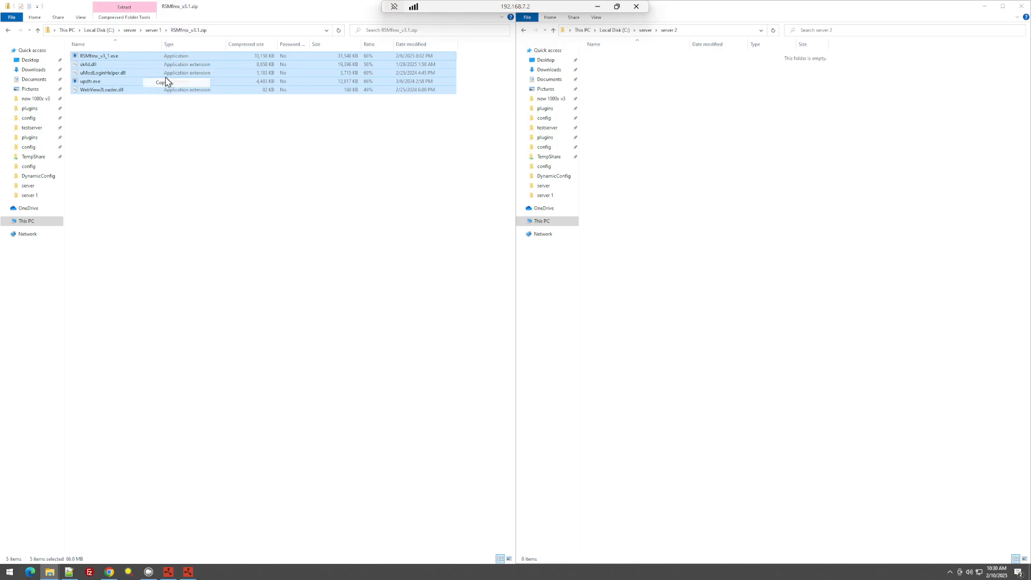
{"action": "left_click", "coordinate": [152, 31]}
{"action": "left_click", "coordinate": [143, 101]}
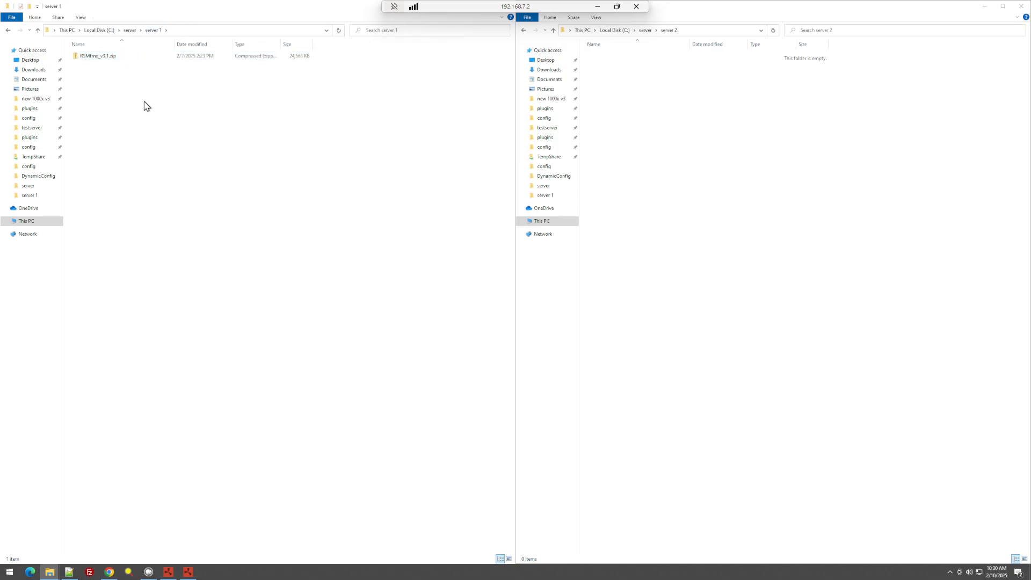
{"action": "right_click", "coordinate": [143, 101]}
{"action": "left_click", "coordinate": [181, 157]}
{"action": "left_click", "coordinate": [136, 144]}
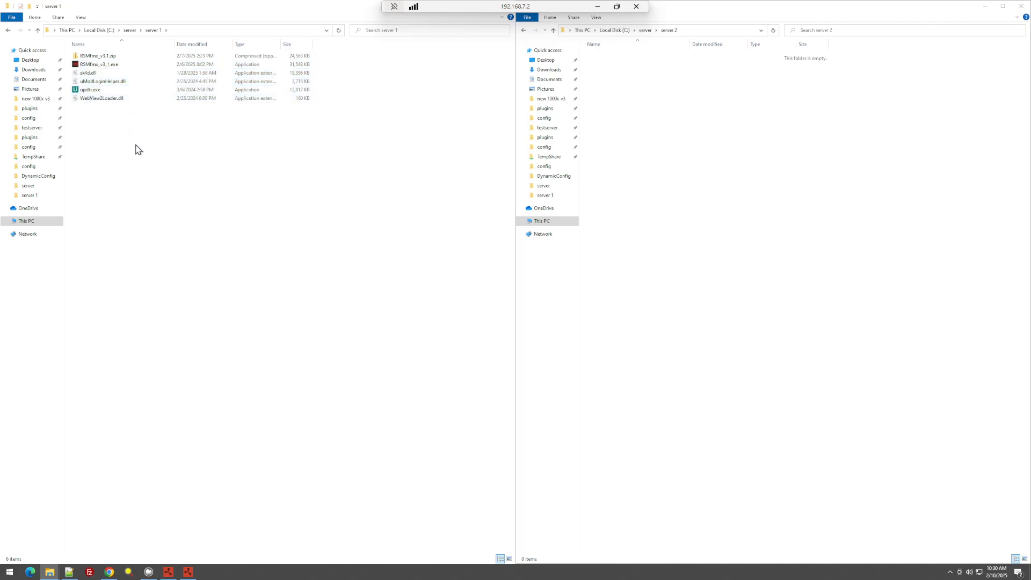
Step: Launch RSMfmx_v3_1.exe from server 1, submit the license key for checking, and open the Server Installer page
{"action": "double_click", "coordinate": [112, 65]}
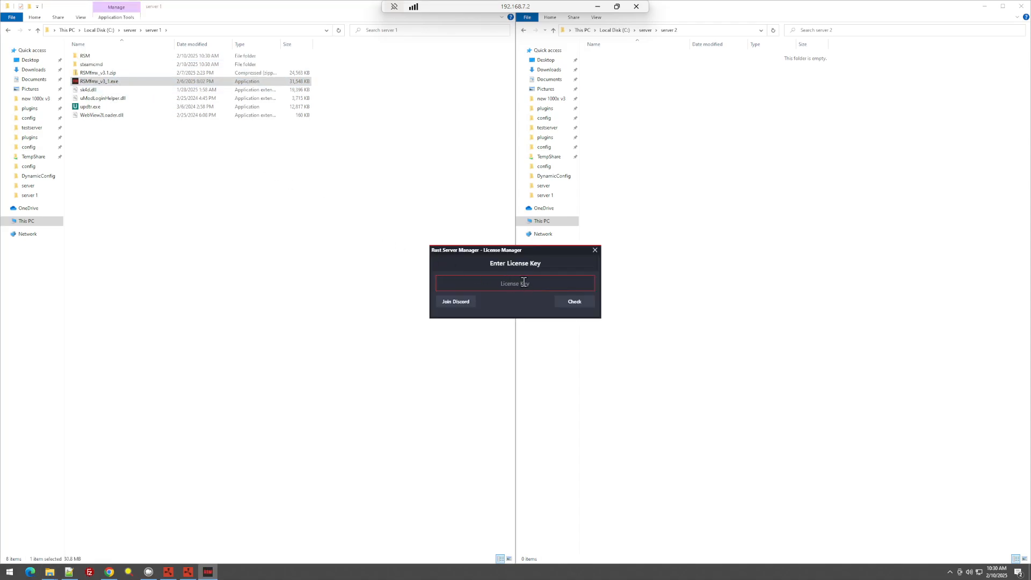
{"action": "left_click", "coordinate": [574, 302]}
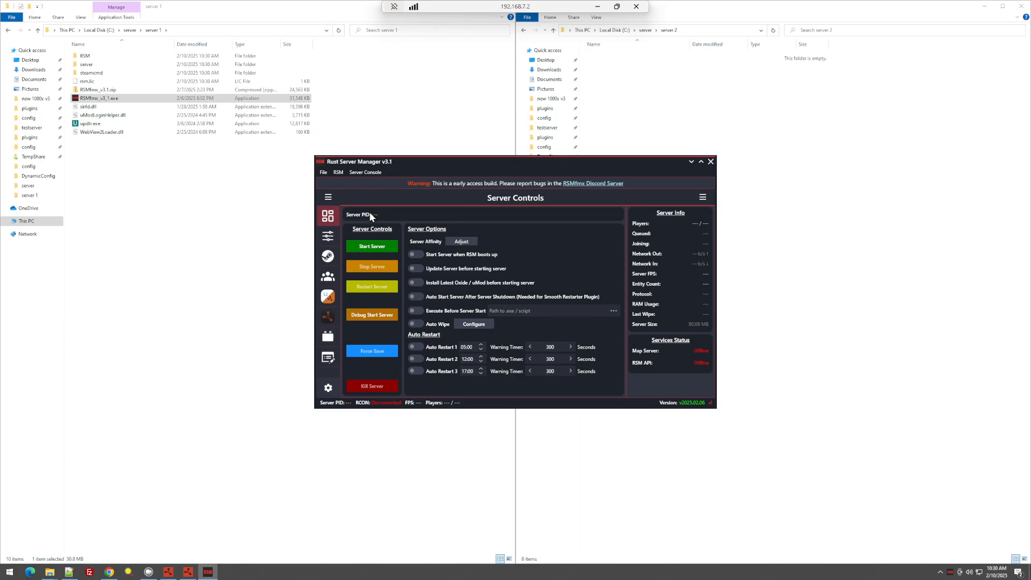
{"action": "left_click", "coordinate": [328, 258]}
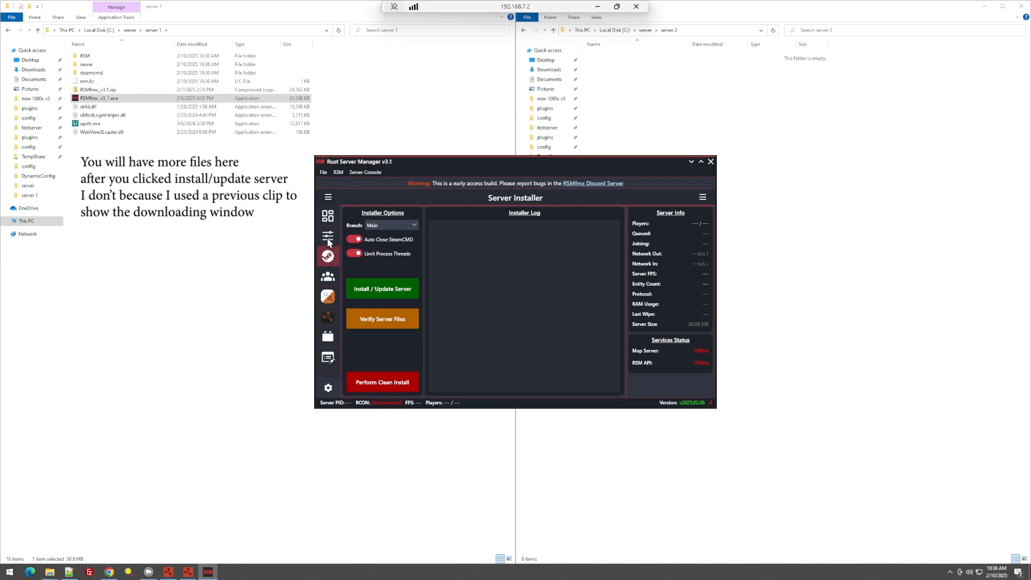
Step: Examine the hostname and the server networking IP and port settings in the Server Config
{"action": "left_click", "coordinate": [326, 237]}
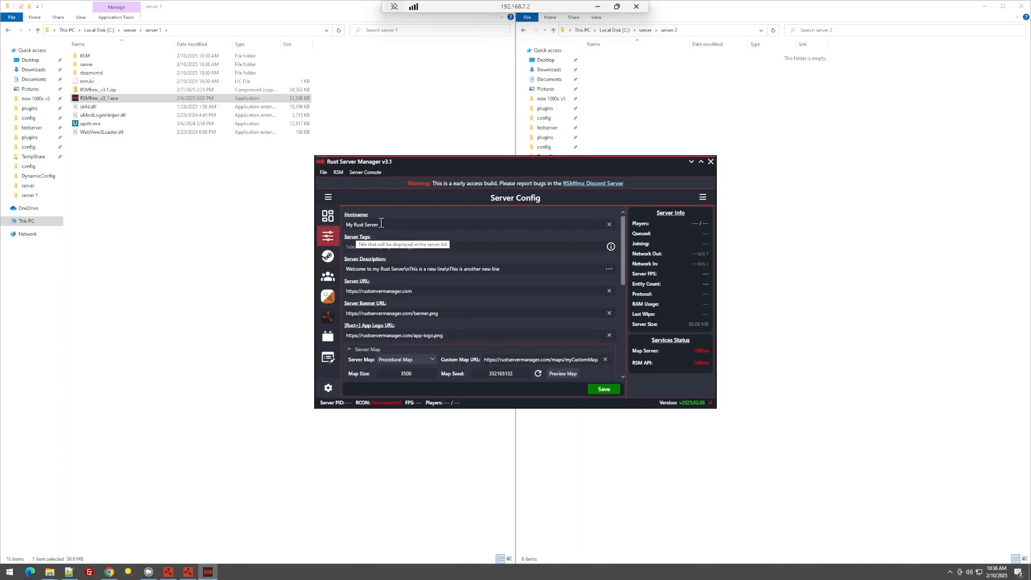
{"action": "left_click_drag", "start_coordinate": [379, 224], "coordinate": [345, 225]}
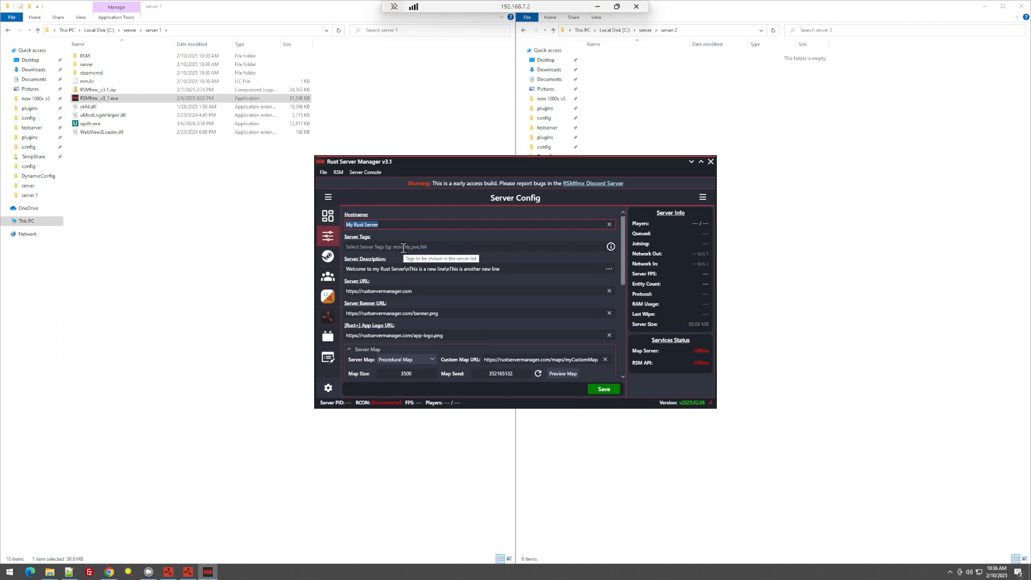
{"action": "scroll", "coordinate": [410, 251], "scroll_direction": "down", "scroll_amount": 5}
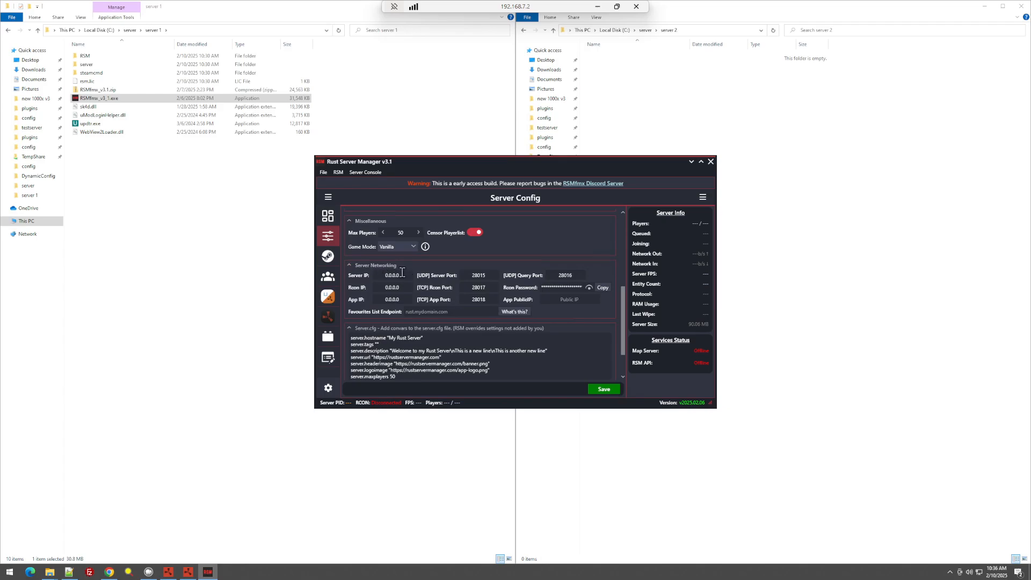
{"action": "left_click", "coordinate": [378, 283]}
{"action": "mouse_move", "coordinate": [402, 274]}
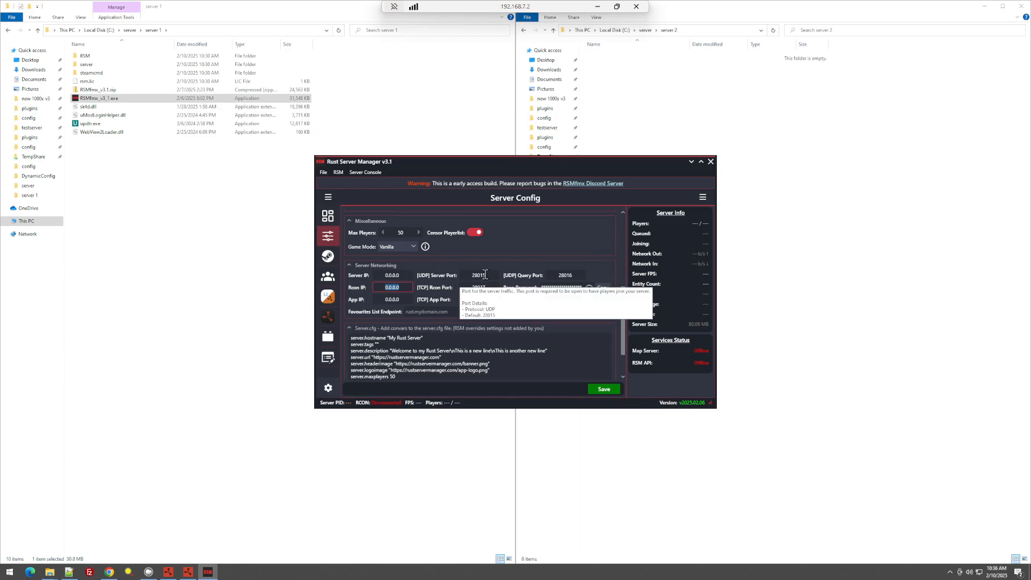
{"action": "left_click_drag", "start_coordinate": [487, 275], "coordinate": [476, 275]}
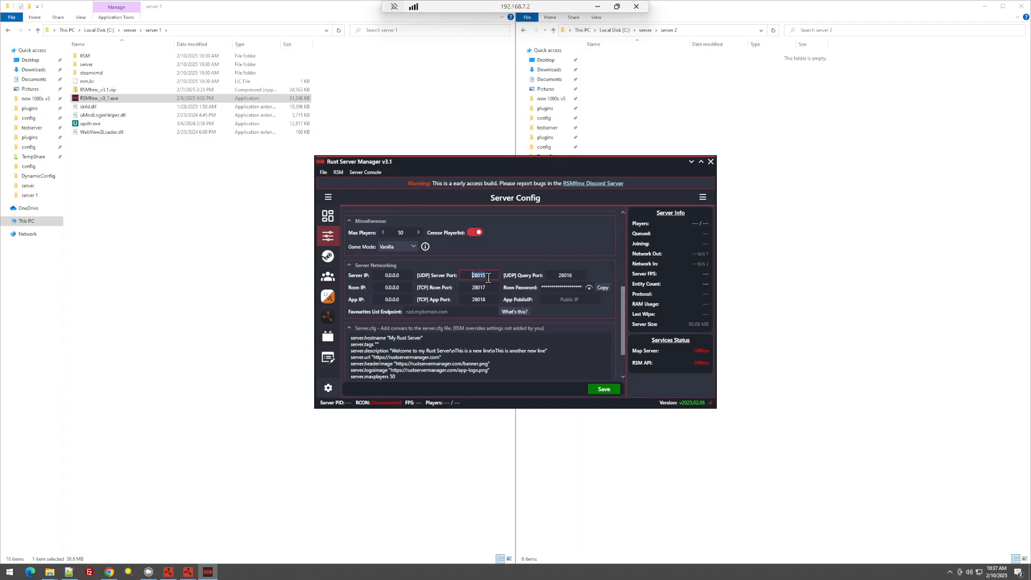
{"action": "left_click", "coordinate": [487, 287]}
Step: Set the UDP server port to 38000 in the server networking settings
{"action": "left_click_drag", "start_coordinate": [488, 274], "coordinate": [465, 287]}
{"action": "left_click", "coordinate": [492, 274]}
{"action": "key", "text": "BackSpace"}
{"action": "left_click_drag", "start_coordinate": [580, 275], "coordinate": [552, 275]}
{"action": "left_click", "coordinate": [494, 275]}
{"action": "left_click_drag", "start_coordinate": [493, 275], "coordinate": [465, 276]}
{"action": "left_click", "coordinate": [488, 298]}
{"action": "type", "text": "38000"}
Step: Set the TCP Rcon port to 38001, the TCP app port to 38002 and the UDP query port to 38003
{"action": "left_click_drag", "start_coordinate": [497, 287], "coordinate": [433, 291]}
{"action": "type", "text": "3838002"}
{"action": "double_click", "coordinate": [565, 275]}
{"action": "type", "text": "38003"}
{"action": "left_click", "coordinate": [557, 299]}
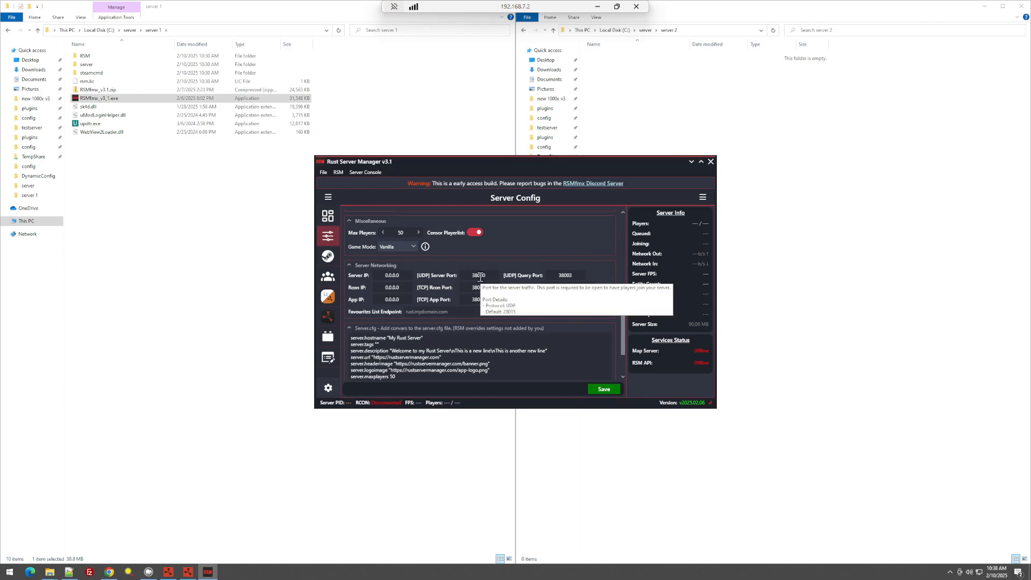
Step: Launch Command Prompt and place its window below the Rust Server Manager settings so the ports stay readable
{"action": "left_click", "coordinate": [10, 574]}
{"action": "type", "text": "cmd"}
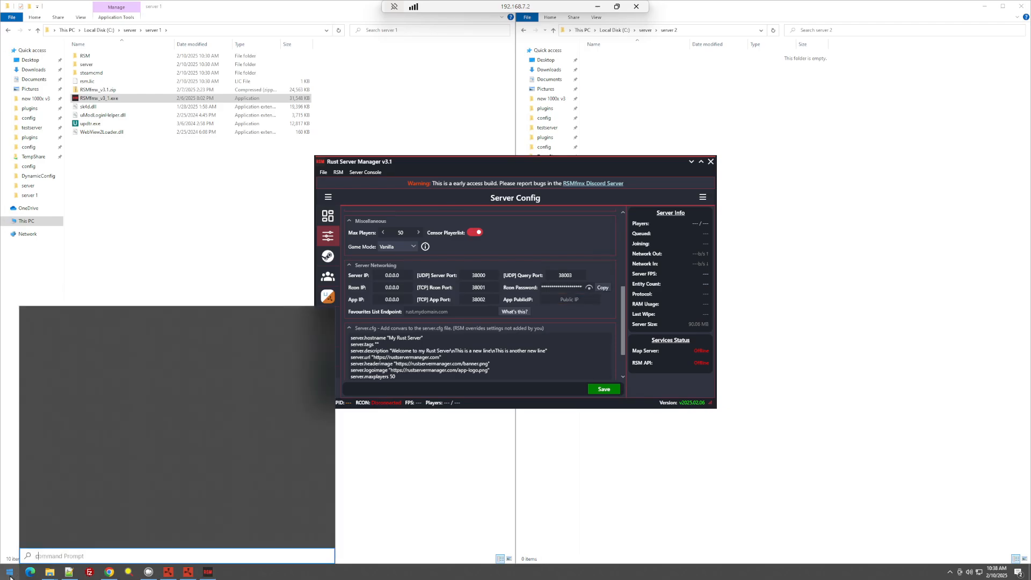
{"action": "key", "text": "Return"}
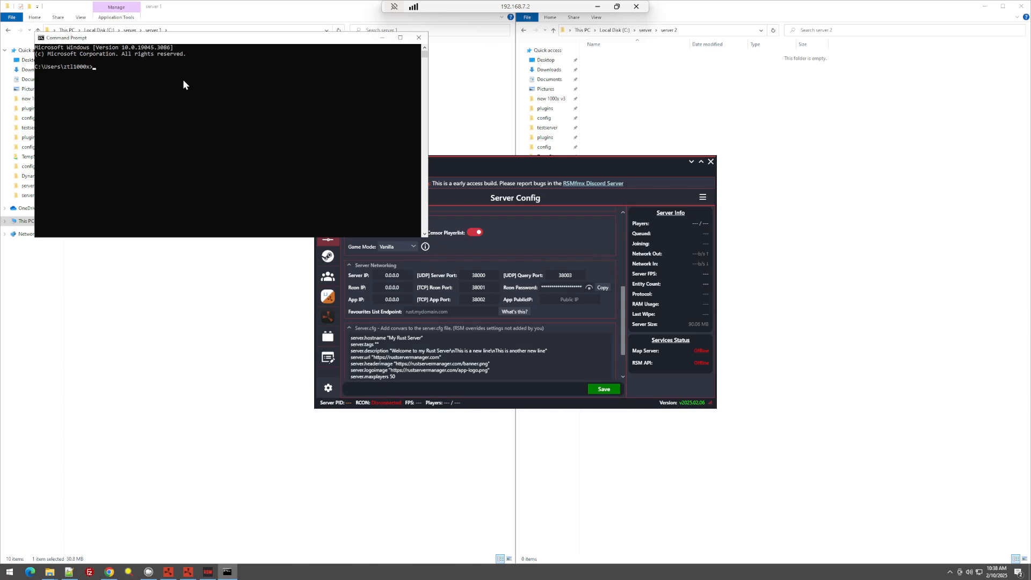
{"action": "left_click_drag", "start_coordinate": [223, 45], "coordinate": [210, 350]}
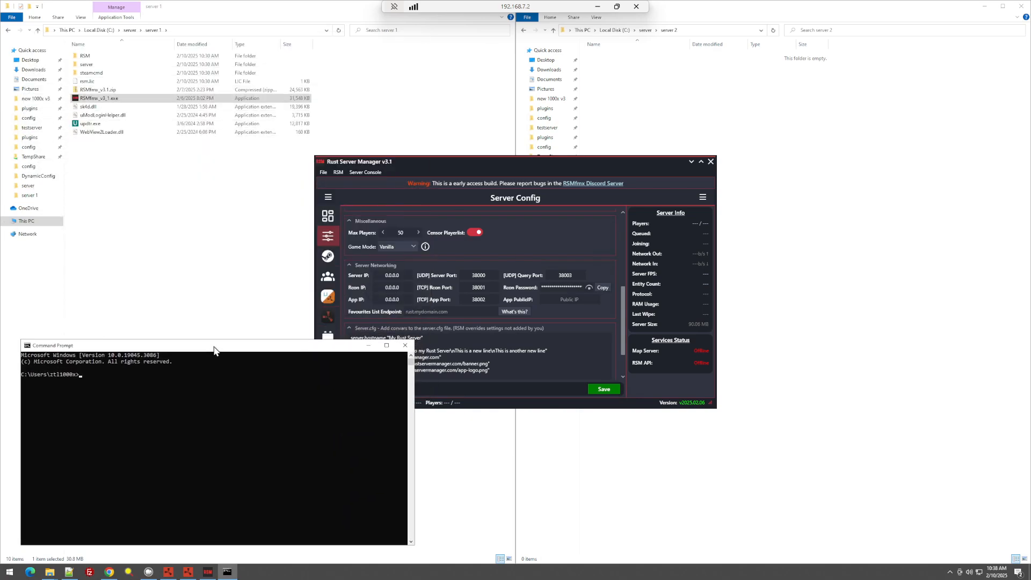
Step: Open the advanced settings of Windows Defender Firewall and show the inbound rules
{"action": "left_click", "coordinate": [9, 571]}
{"action": "type", "text": "windows"}
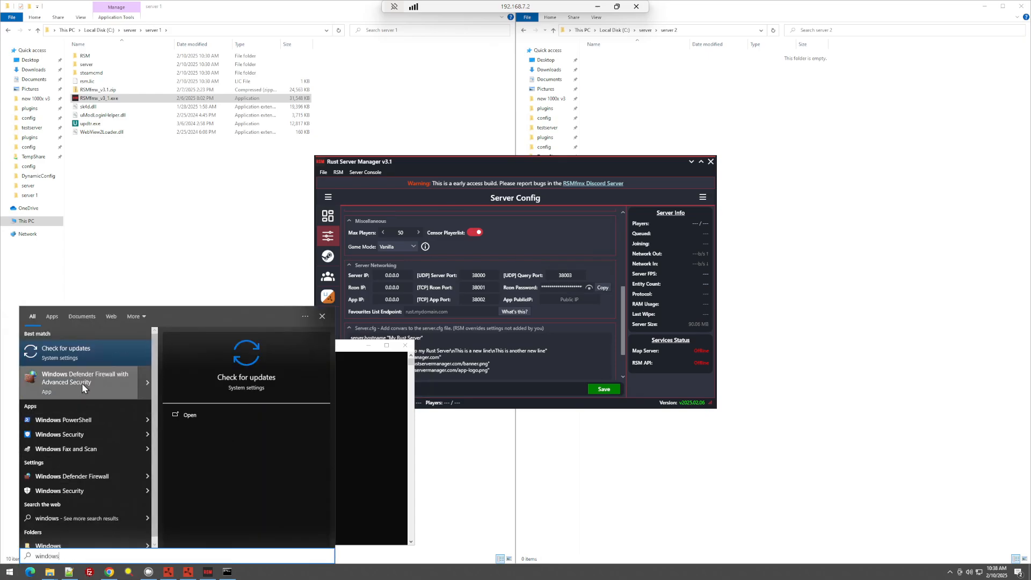
{"action": "left_click", "coordinate": [67, 478]}
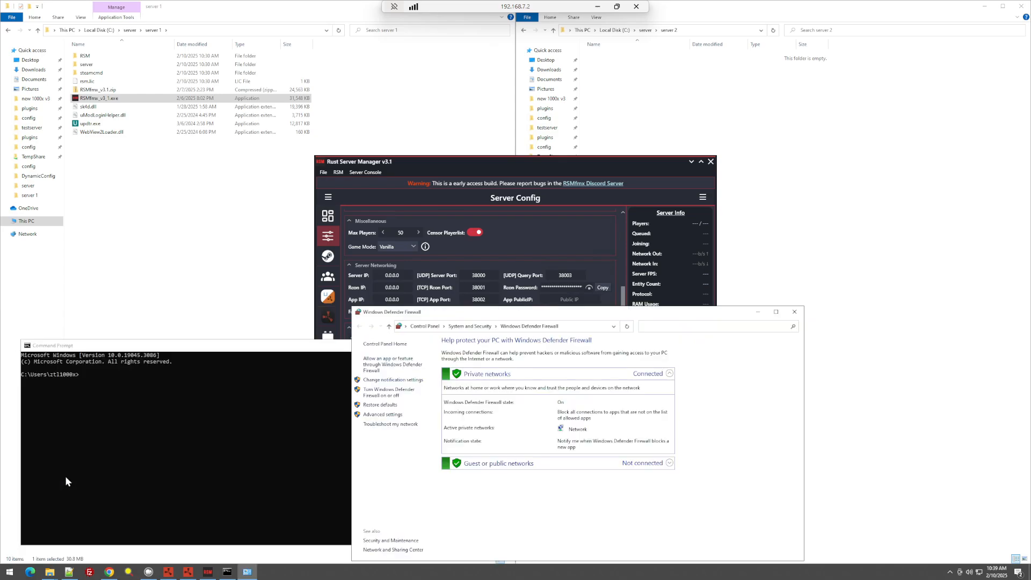
{"action": "left_click", "coordinate": [383, 415]}
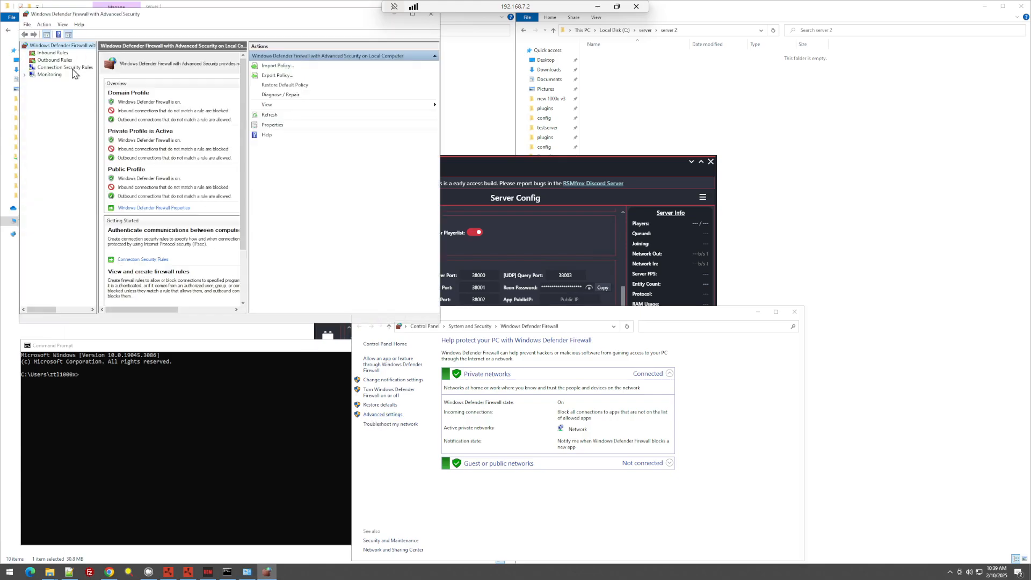
{"action": "left_click", "coordinate": [53, 53]}
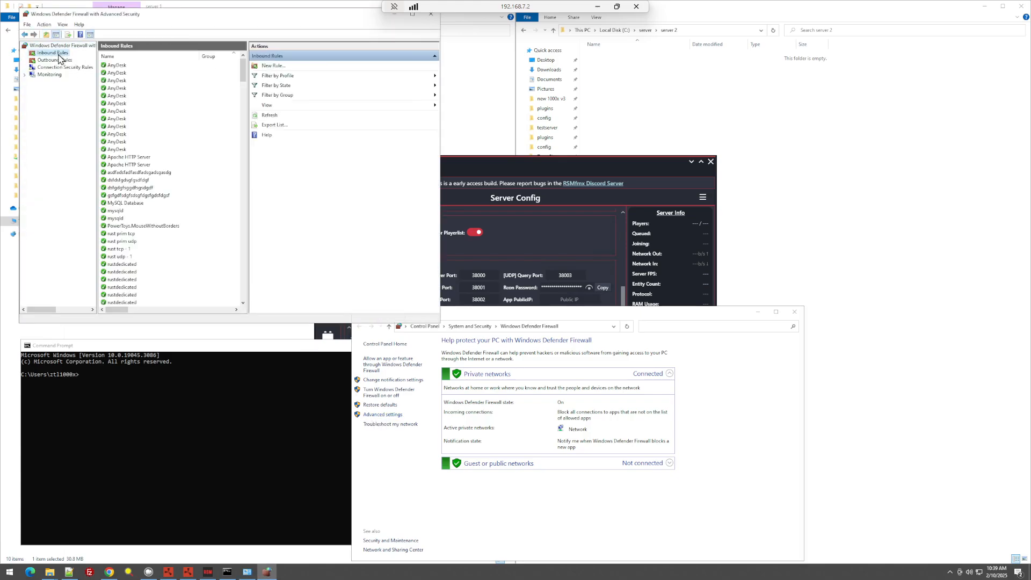
{"action": "left_click", "coordinate": [276, 67]}
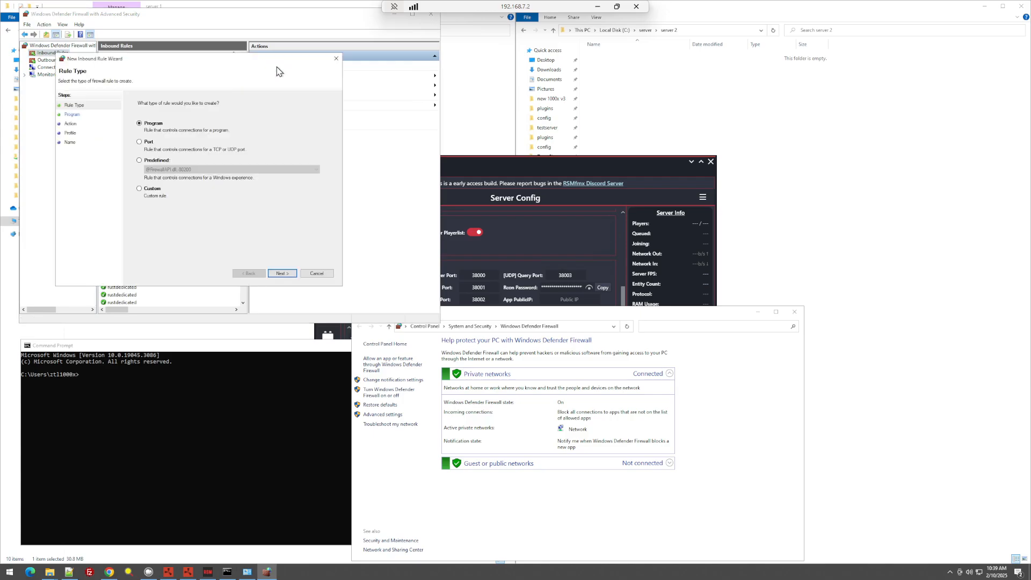
{"action": "left_click", "coordinate": [148, 142]}
{"action": "left_click", "coordinate": [284, 274]}
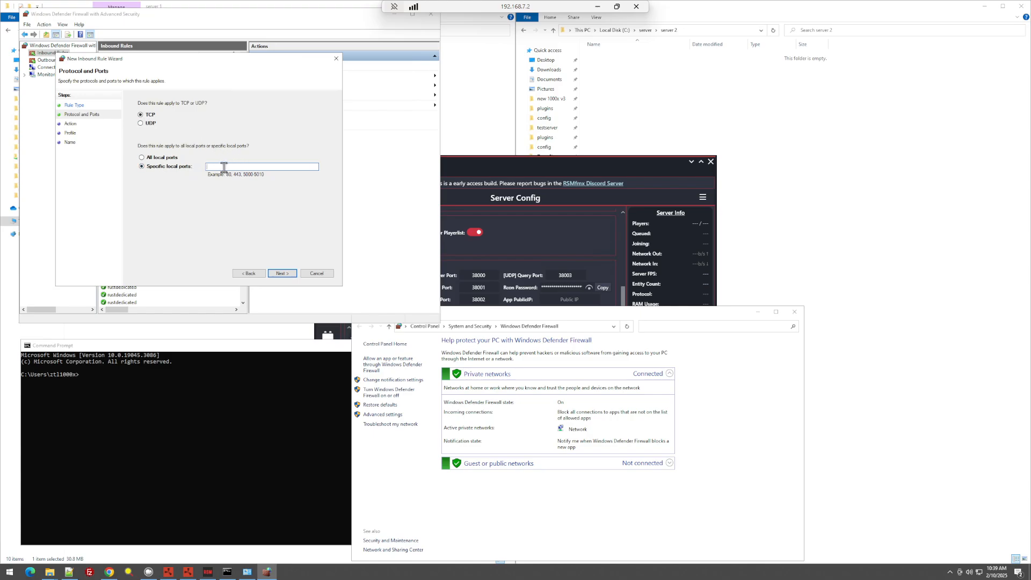
{"action": "type", "text": "38000-38010"}
{"action": "left_click_drag", "start_coordinate": [246, 166], "coordinate": [197, 165]}
{"action": "left_click", "coordinate": [287, 275]}
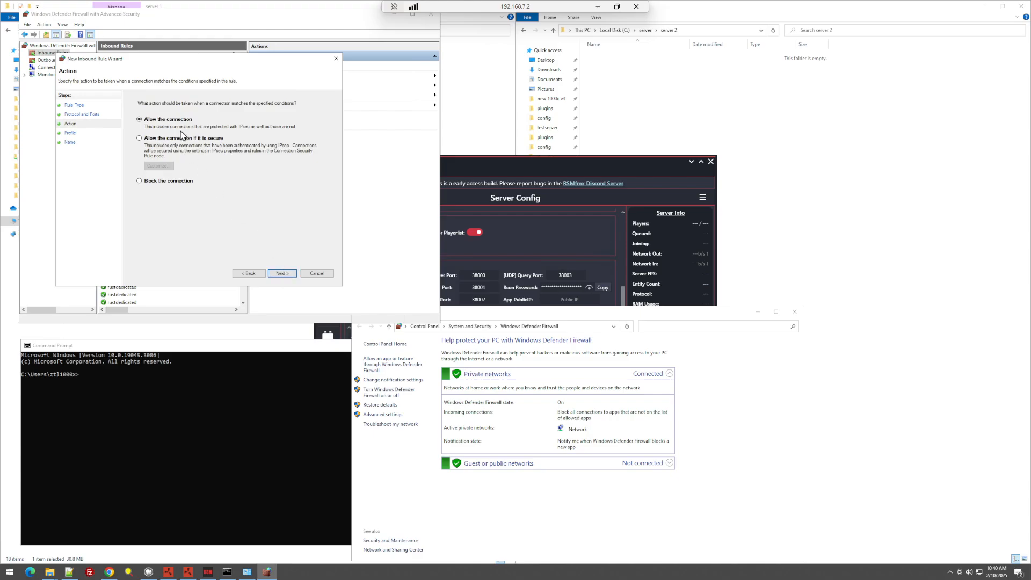
{"action": "left_click", "coordinate": [281, 273]}
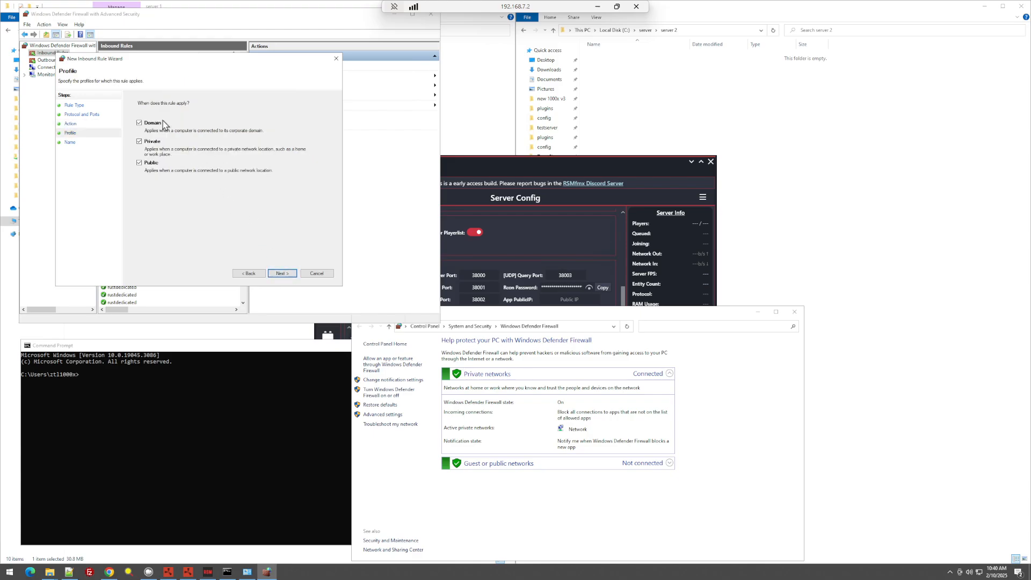
{"action": "left_click", "coordinate": [282, 273]}
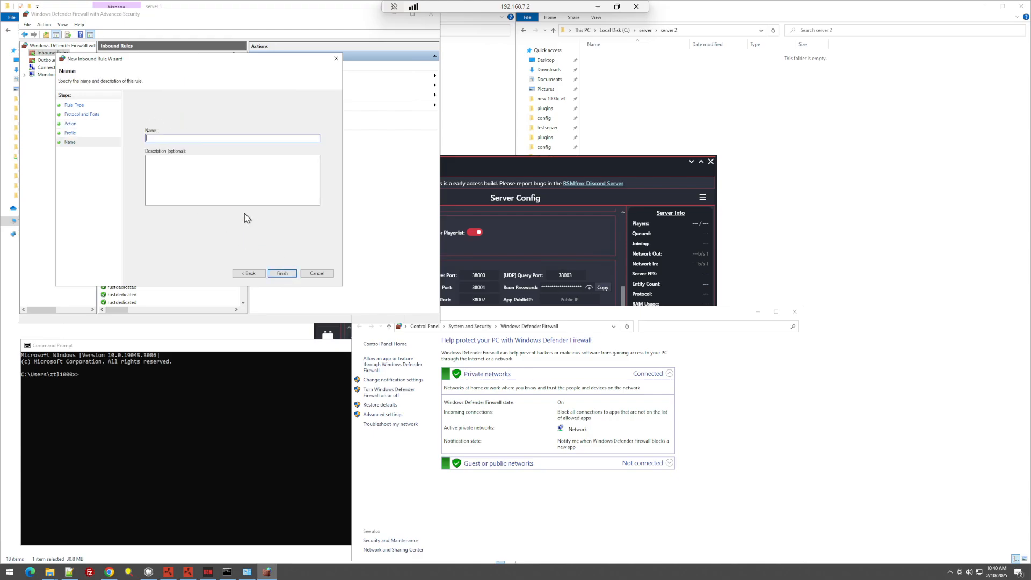
{"action": "type", "text": "asdfasdflkjhasdfkjhaslkdfjh"}
{"action": "key", "text": "Return"}
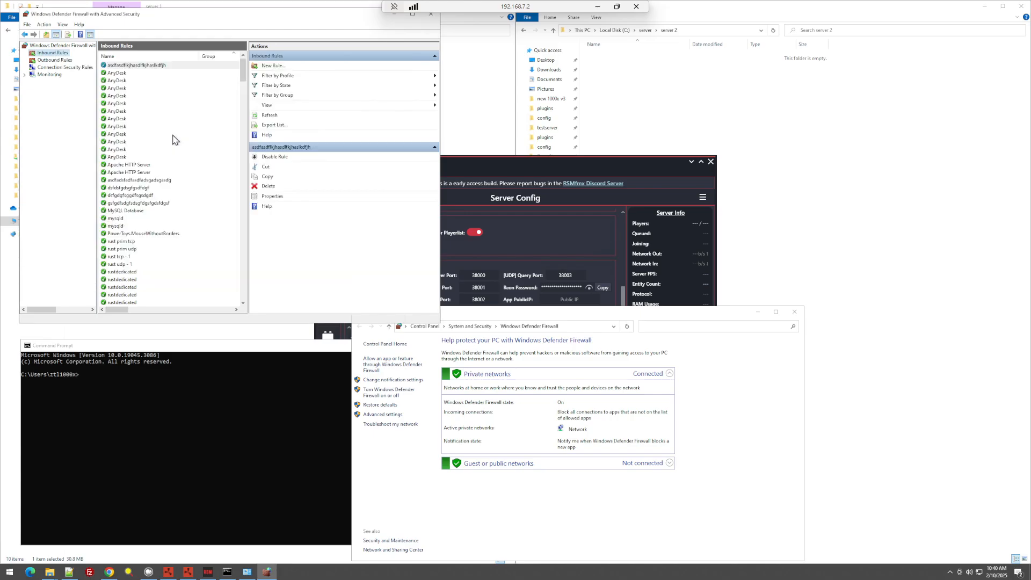
Step: Create an inbound UDP port rule allowing connections on the same port range for all profiles, named tydtyjtyftyjytjjty
{"action": "left_click", "coordinate": [272, 66]}
{"action": "left_click", "coordinate": [156, 153]}
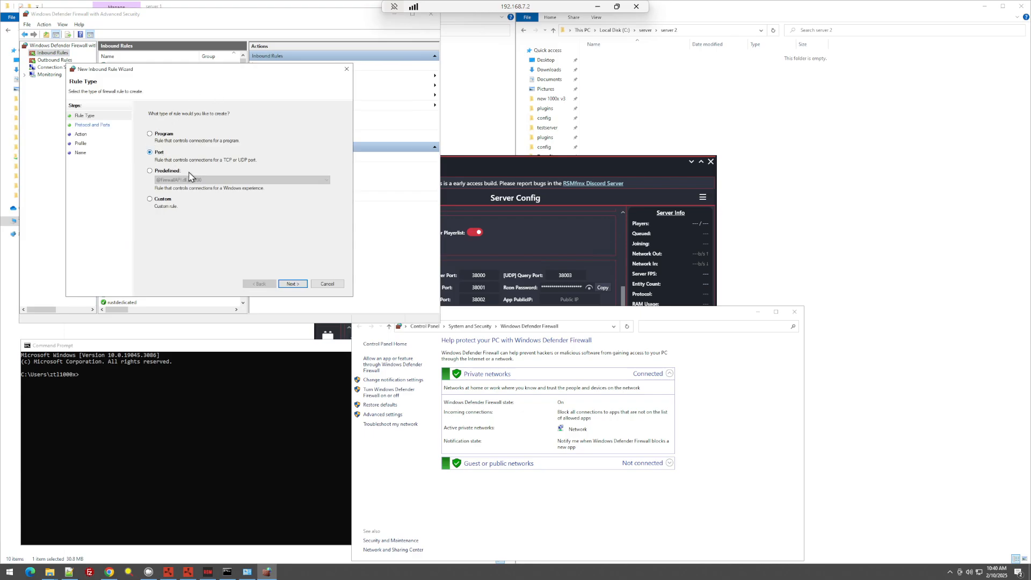
{"action": "left_click", "coordinate": [292, 283]}
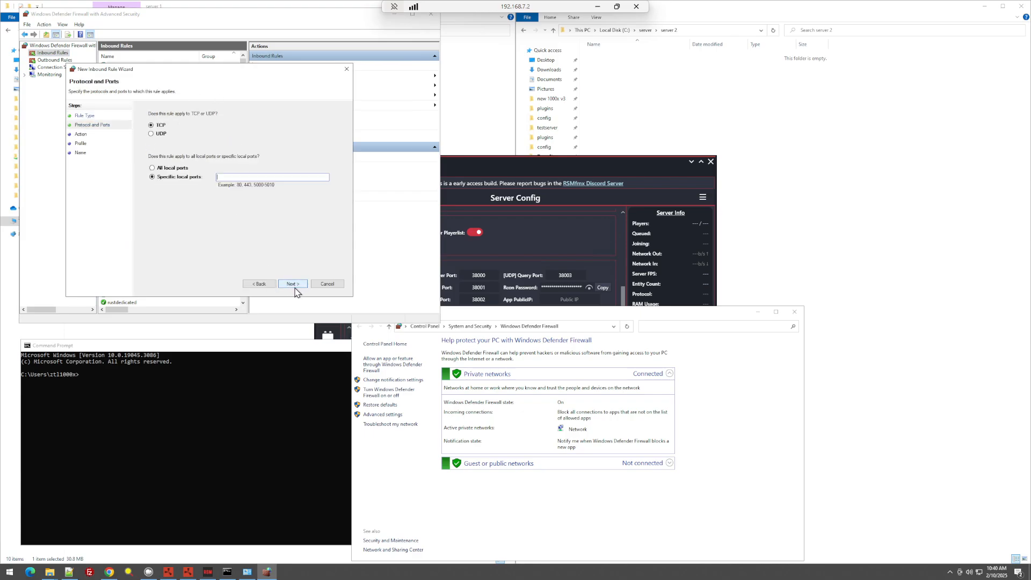
{"action": "left_click", "coordinate": [163, 134]}
{"action": "left_click", "coordinate": [300, 284]}
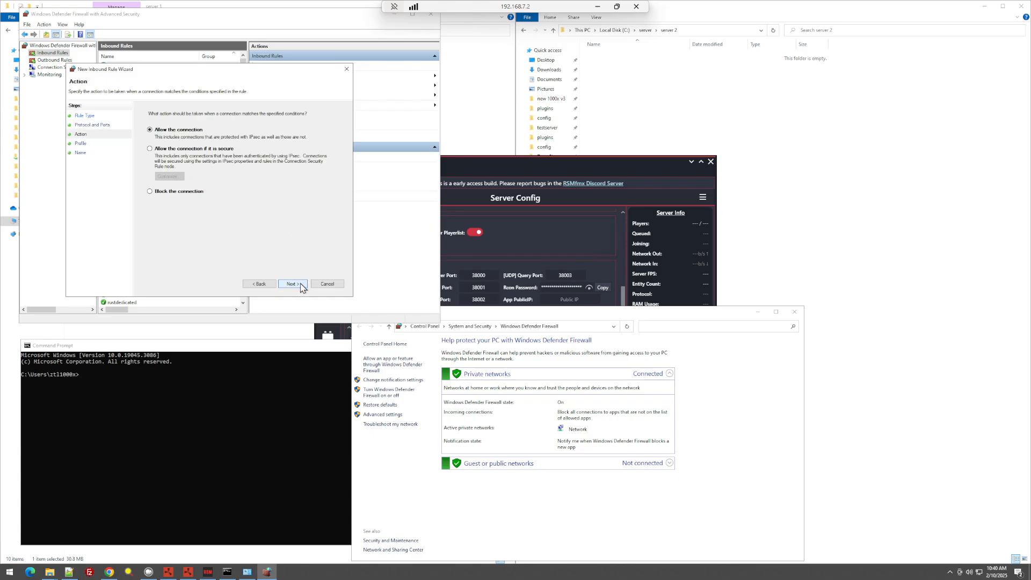
{"action": "left_click", "coordinate": [292, 284]}
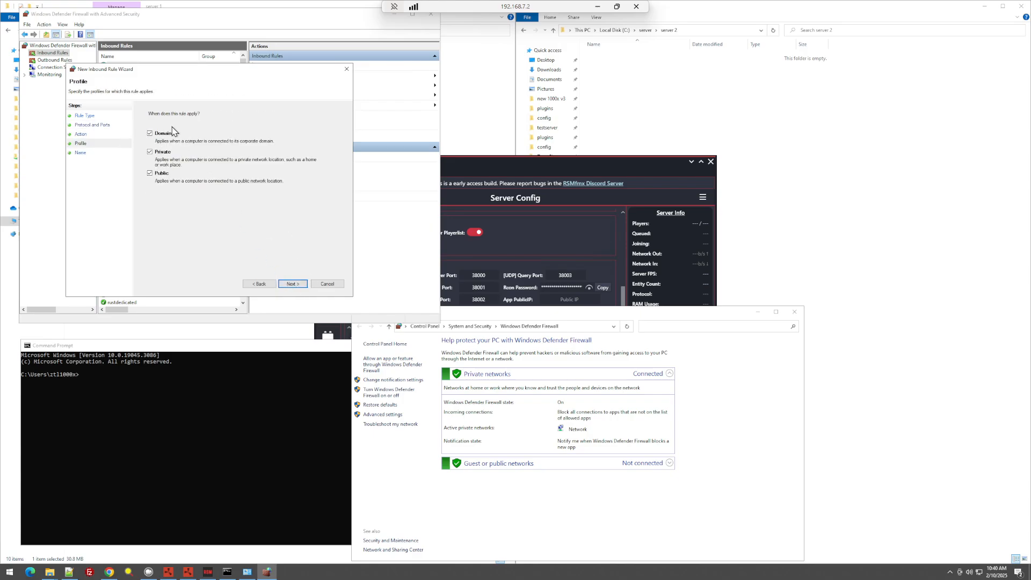
{"action": "left_click", "coordinate": [291, 284]}
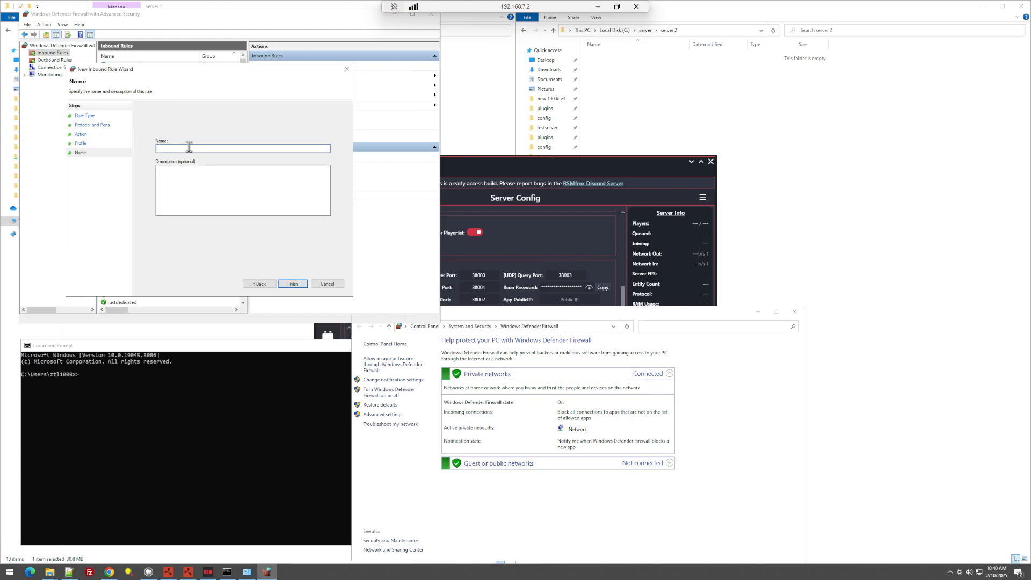
{"action": "type", "text": "tydtyjtyftyjytjjty"}
{"action": "left_click", "coordinate": [292, 284]}
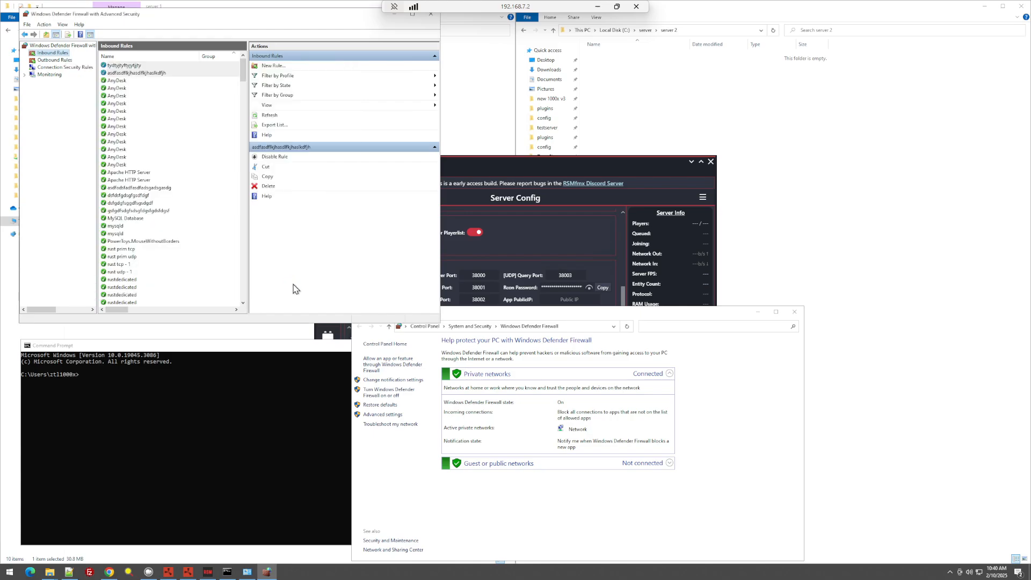
Step: Minimize the firewall rules window and save the first server's configuration in Rust Server Manager
{"action": "left_click", "coordinate": [394, 16]}
{"action": "left_click", "coordinate": [525, 164]}
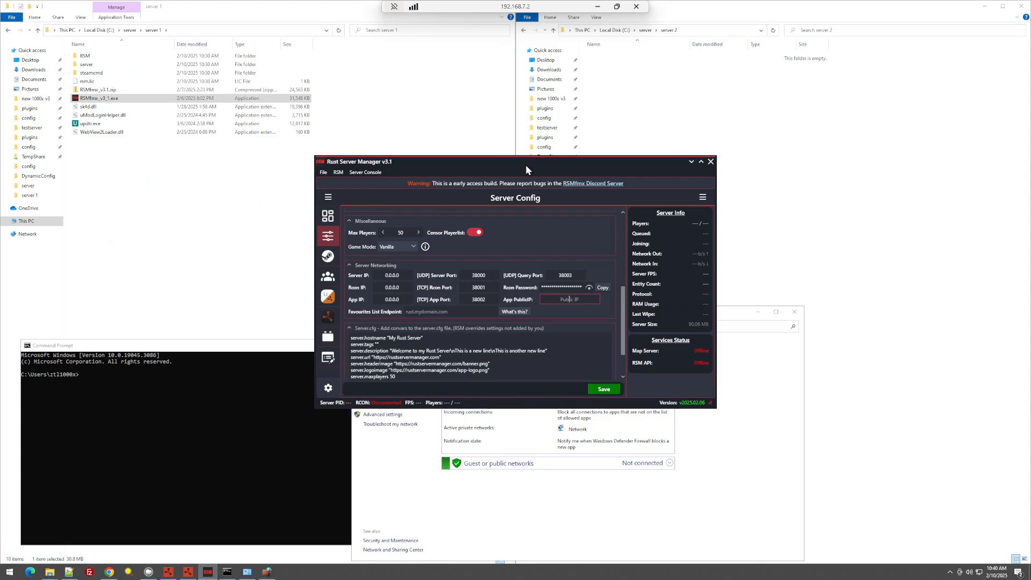
{"action": "left_click", "coordinate": [604, 389]}
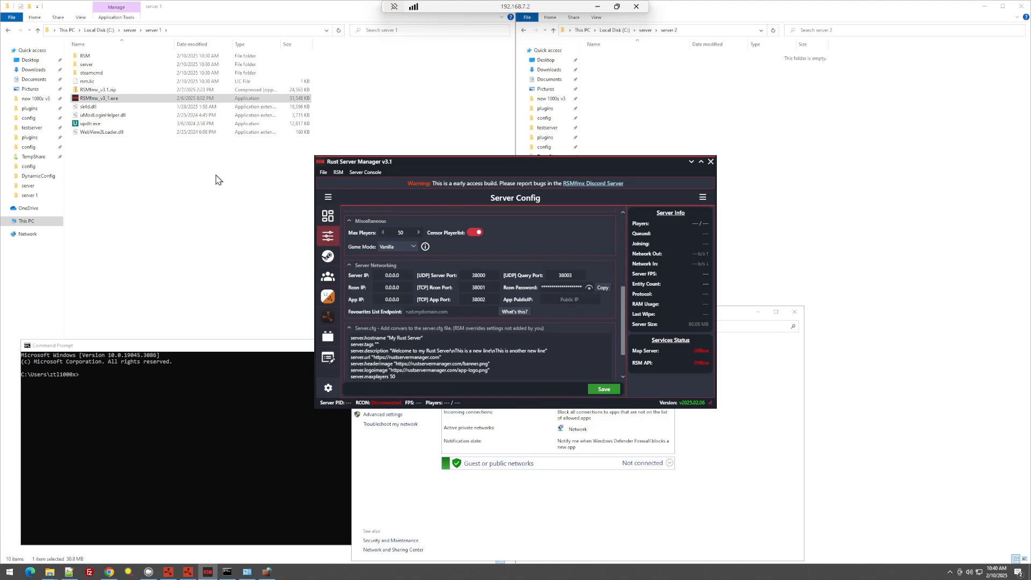
Step: Copy all files and folders from the server 1 folder into the empty server 2 folder
{"action": "left_click", "coordinate": [735, 94]}
{"action": "left_click_drag", "start_coordinate": [262, 204], "coordinate": [832, 169]}
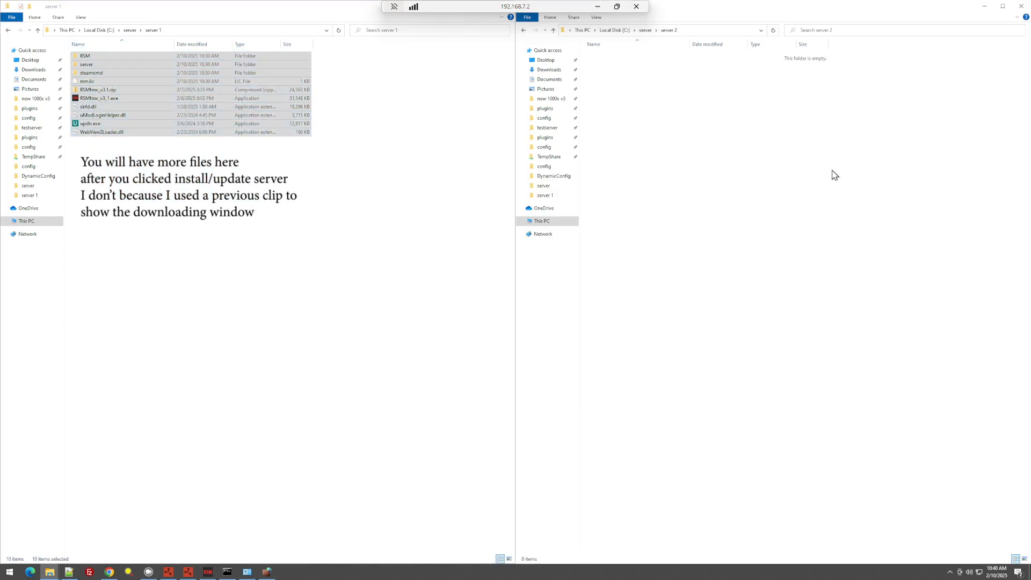
{"action": "left_click", "coordinate": [680, 161]}
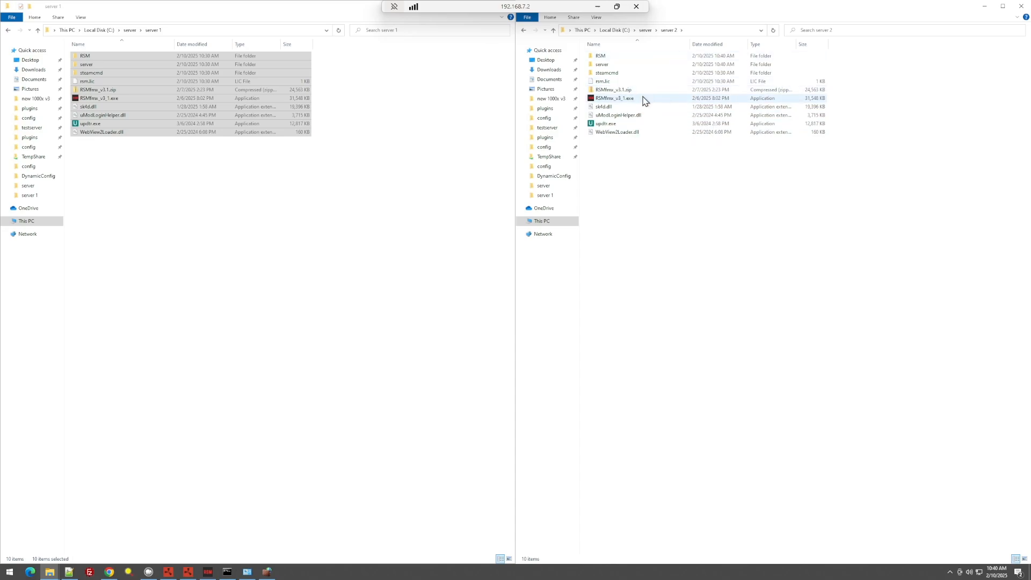
Step: Launch RSMfmx_v3_1.exe from the server 2 folder and show its server networking configuration
{"action": "double_click", "coordinate": [643, 100]}
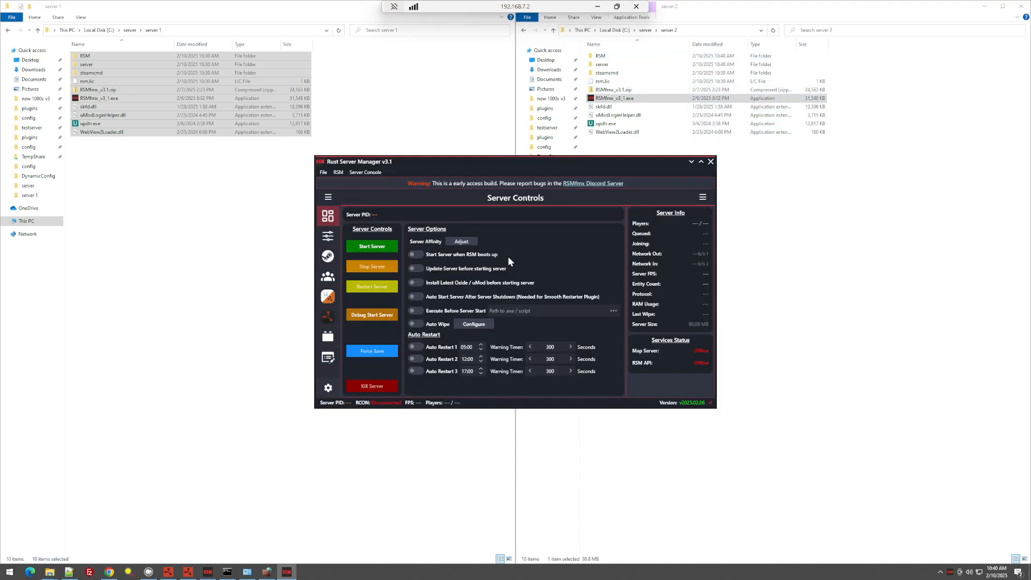
{"action": "left_click", "coordinate": [326, 238]}
{"action": "scroll", "coordinate": [439, 295], "scroll_direction": "down", "scroll_amount": 5}
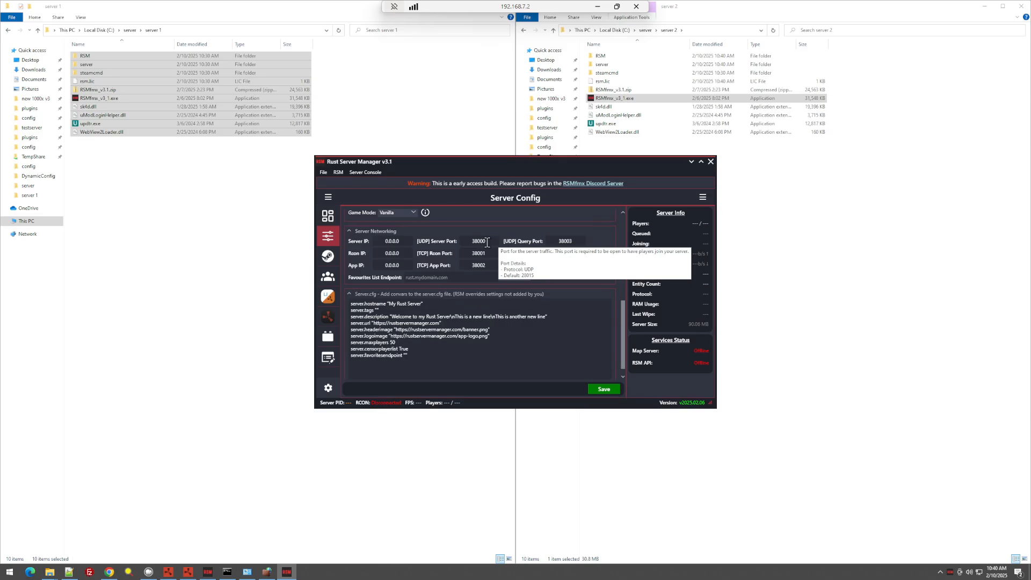
Step: Set the second server's ports to 38004 for server, 38005 for Rcon, 38006 for app and 38007 for query, and save the configuration
{"action": "left_click", "coordinate": [570, 241]}
{"action": "key", "text": "BackSpace"}
{"action": "type", "text": "3"}
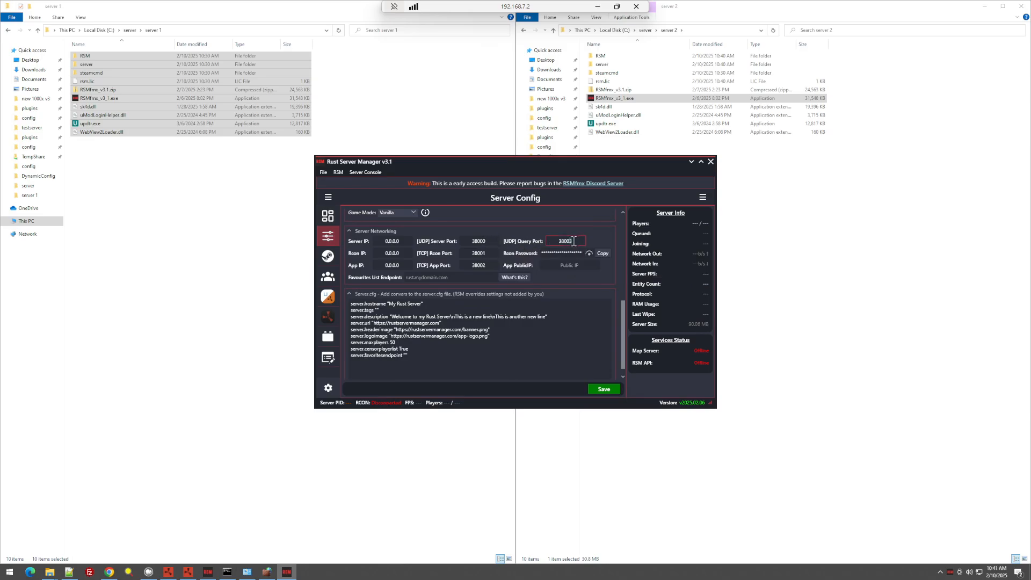
{"action": "left_click", "coordinate": [483, 240]}
{"action": "key", "text": "BackSpace"}
{"action": "type", "text": "4"}
{"action": "left_click", "coordinate": [481, 253]}
{"action": "key", "text": "BackSpace"}
{"action": "type", "text": "5"}
{"action": "left_click", "coordinate": [489, 266]}
{"action": "key", "text": "BackSpace"}
{"action": "type", "text": "6"}
{"action": "left_click", "coordinate": [570, 242]}
{"action": "left_click", "coordinate": [606, 389]}
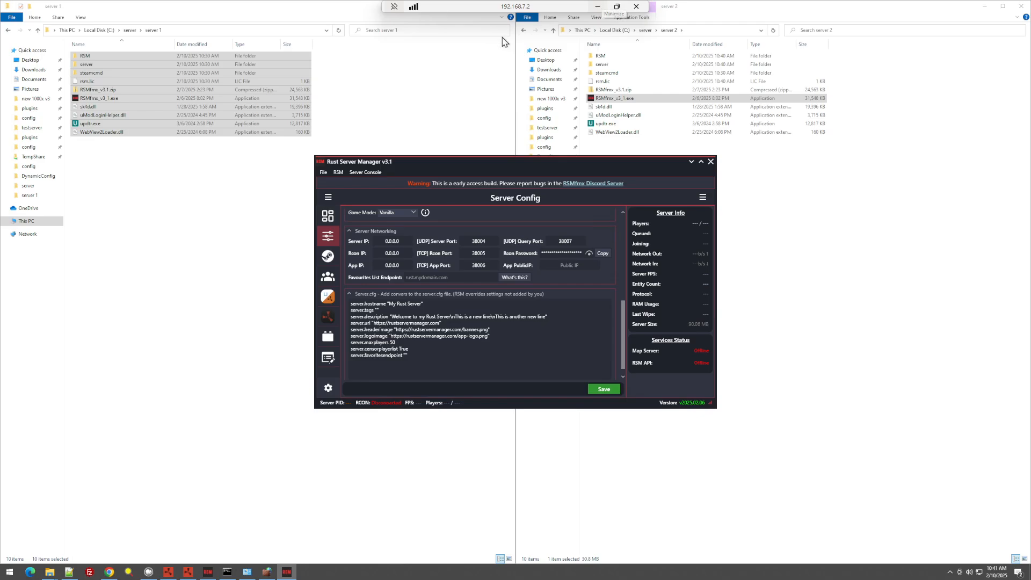
Step: Switch to Command Prompt, maximize it with enlarged text, and run ipconfig
{"action": "left_click", "coordinate": [227, 572]}
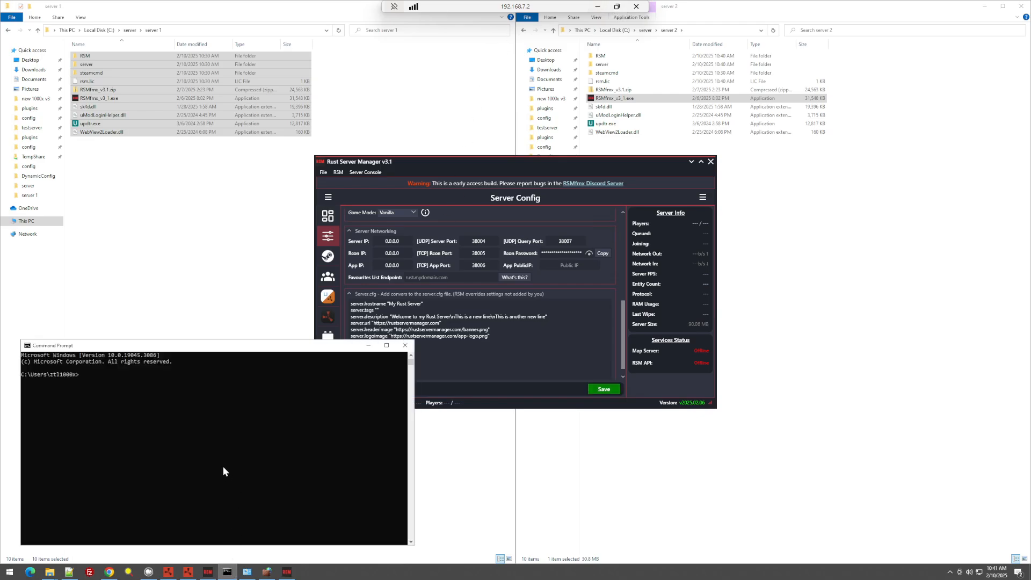
{"action": "left_click", "coordinate": [390, 345]}
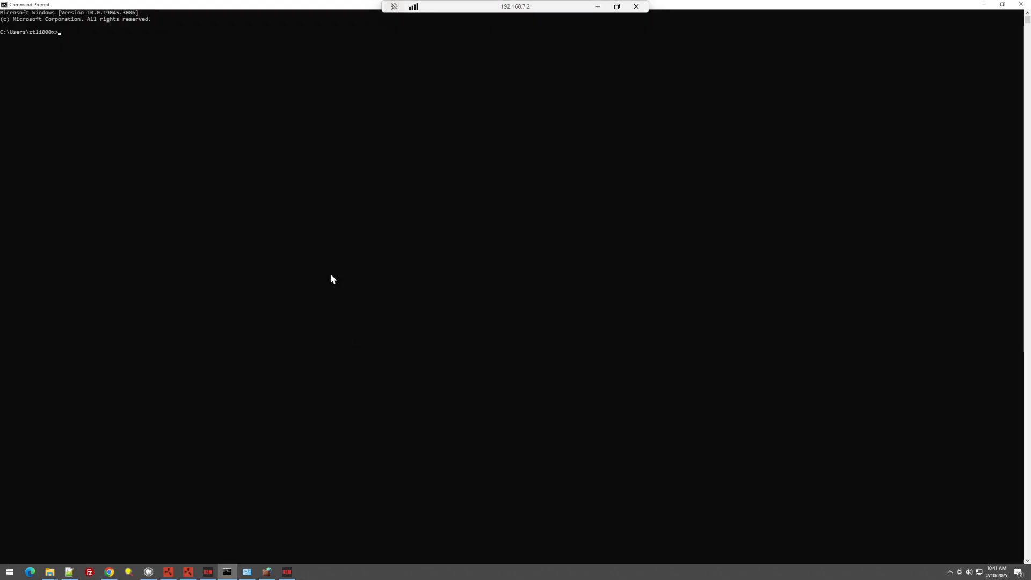
{"action": "scroll", "coordinate": [322, 269], "scroll_direction": "up", "scroll_amount": 5, "text": "ctrl"}
{"action": "scroll", "coordinate": [314, 266], "scroll_direction": "up", "scroll_amount": 5, "text": "ctrl"}
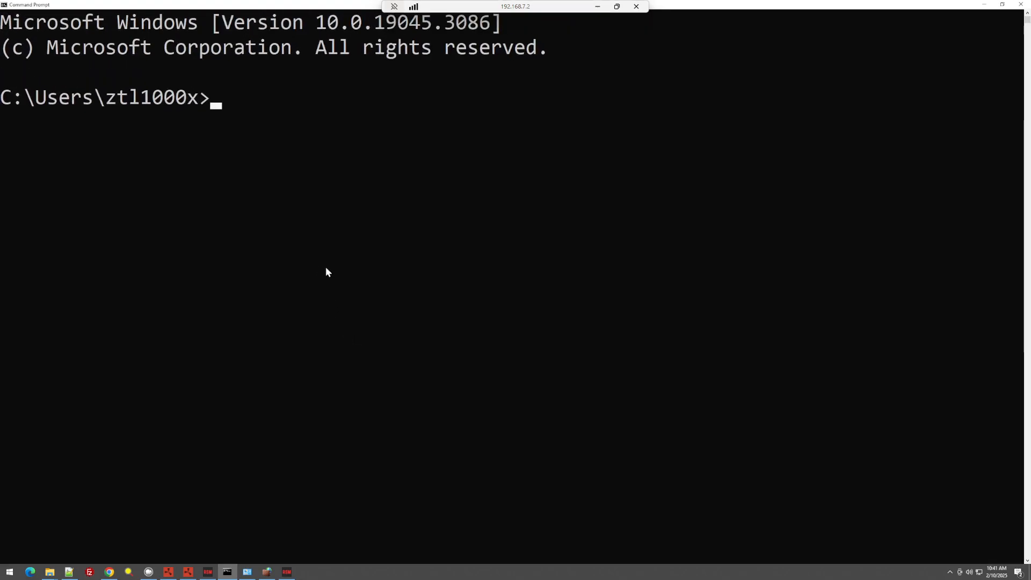
{"action": "type", "text": "ip"}
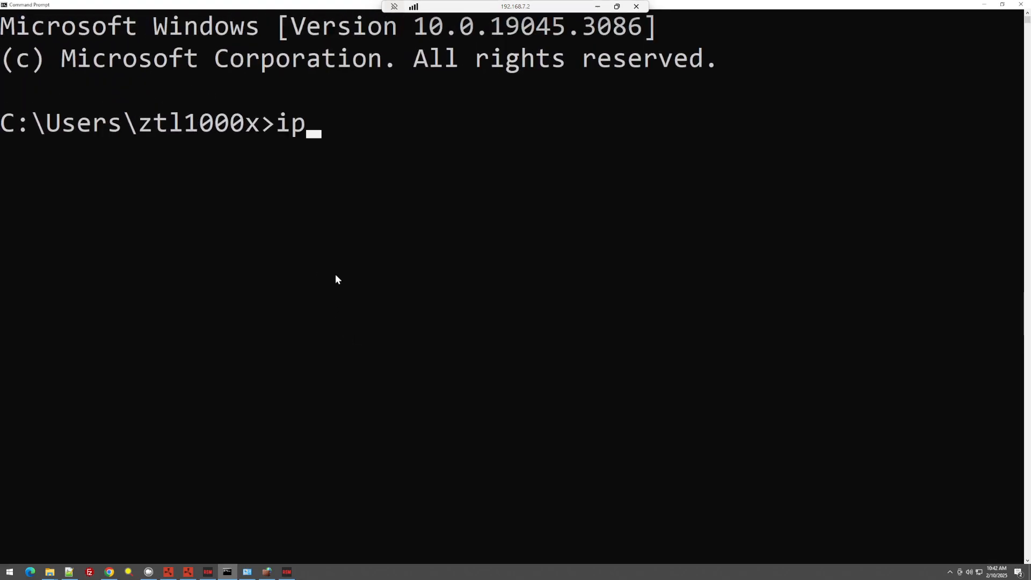
{"action": "type", "text": "config"}
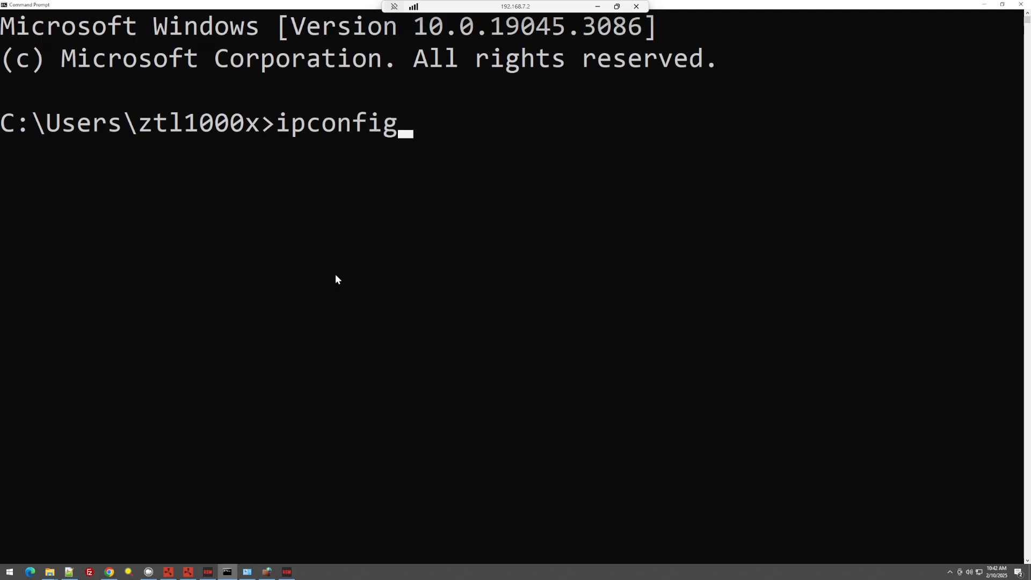
{"action": "key", "text": "Return"}
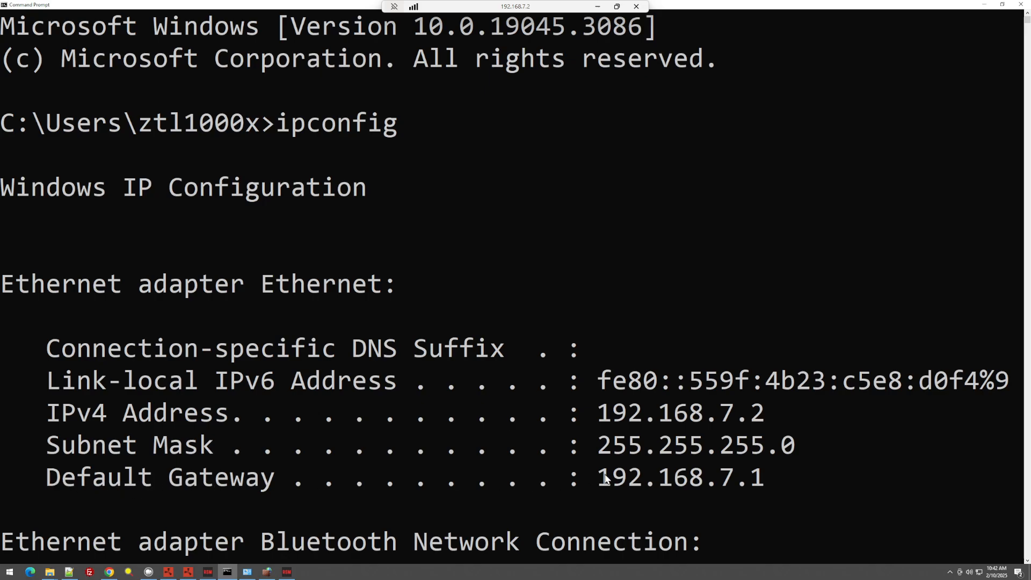
Step: Highlight the Ethernet adapter's IPv4 address and default gateway in the output, and copy the default gateway address
{"action": "left_click_drag", "start_coordinate": [604, 478], "coordinate": [756, 481]}
{"action": "left_click", "coordinate": [757, 481]}
{"action": "left_click", "coordinate": [722, 480]}
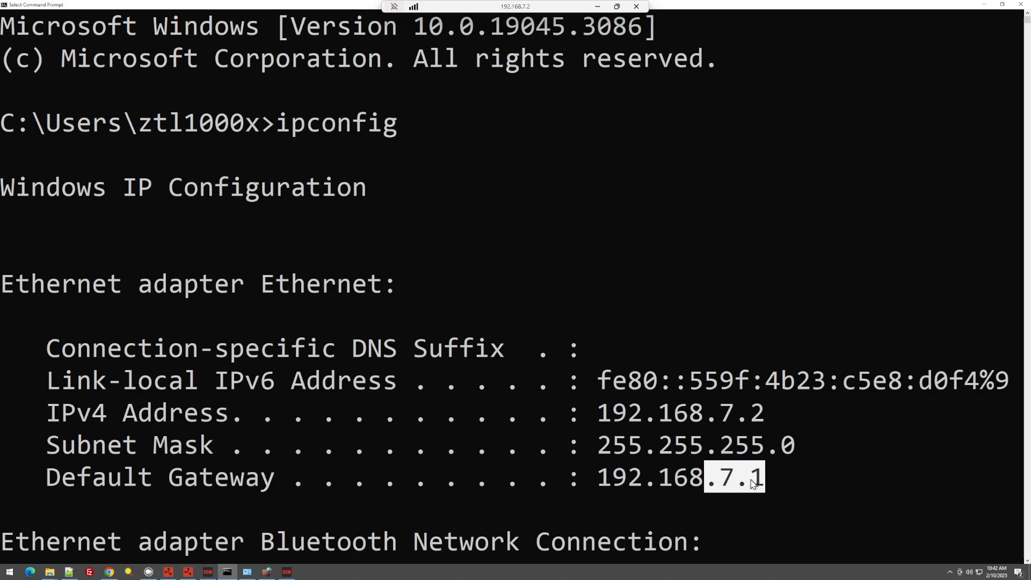
{"action": "left_click", "coordinate": [754, 480]}
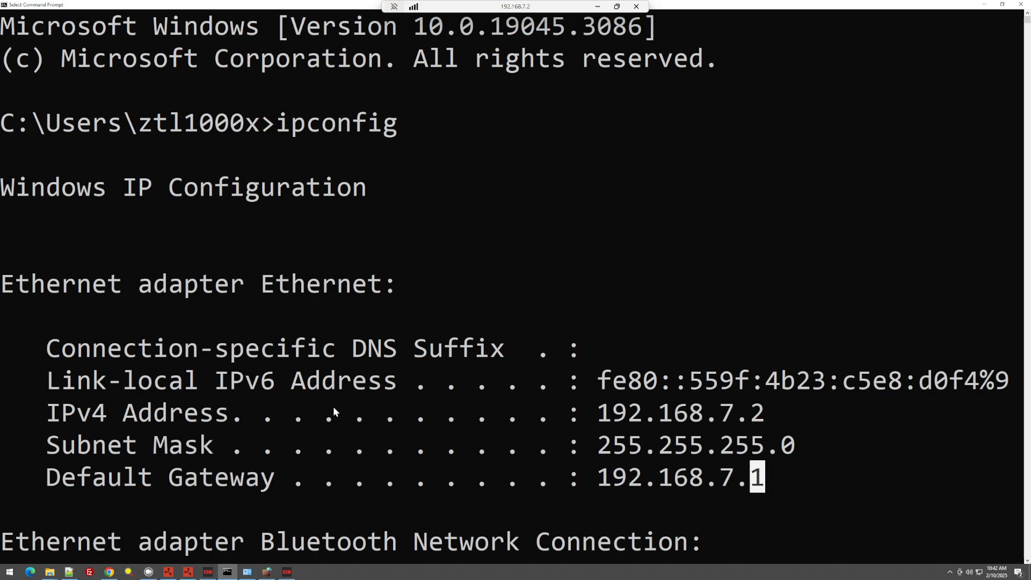
{"action": "left_click_drag", "start_coordinate": [597, 414], "coordinate": [761, 421]}
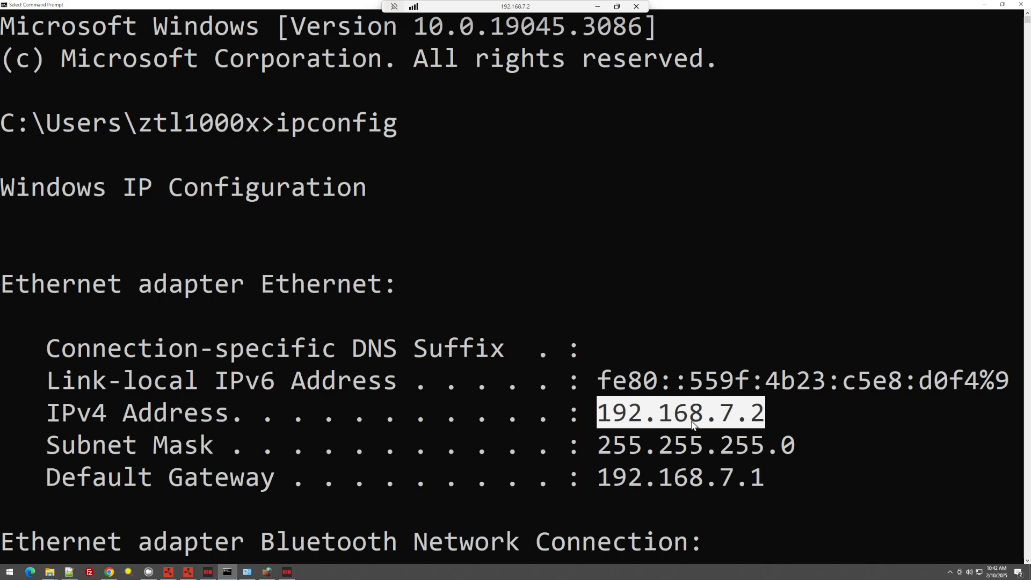
{"action": "left_click_drag", "start_coordinate": [599, 478], "coordinate": [762, 481]}
{"action": "right_click", "coordinate": [762, 481]}
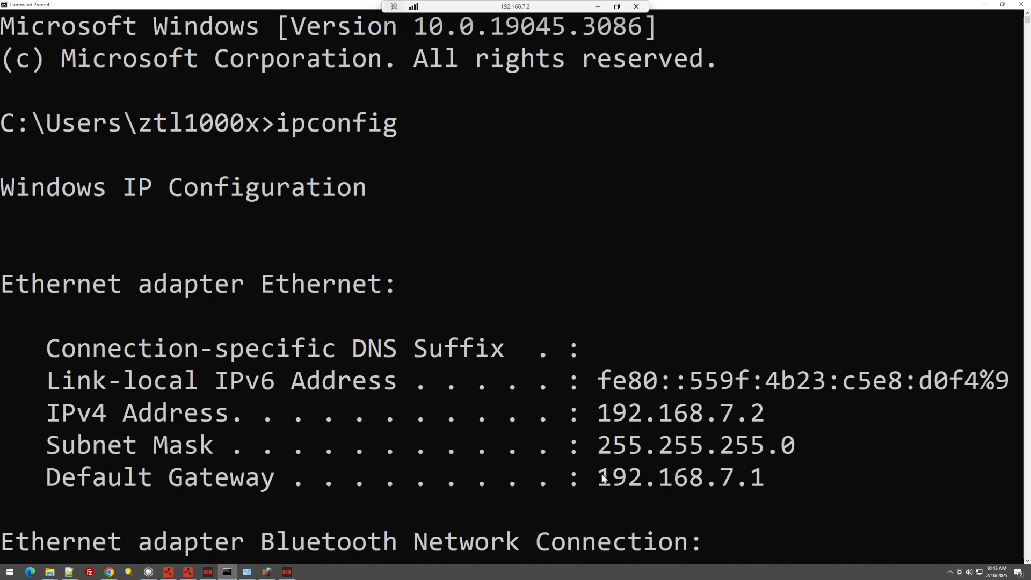
{"action": "left_click_drag", "start_coordinate": [600, 477], "coordinate": [757, 484]}
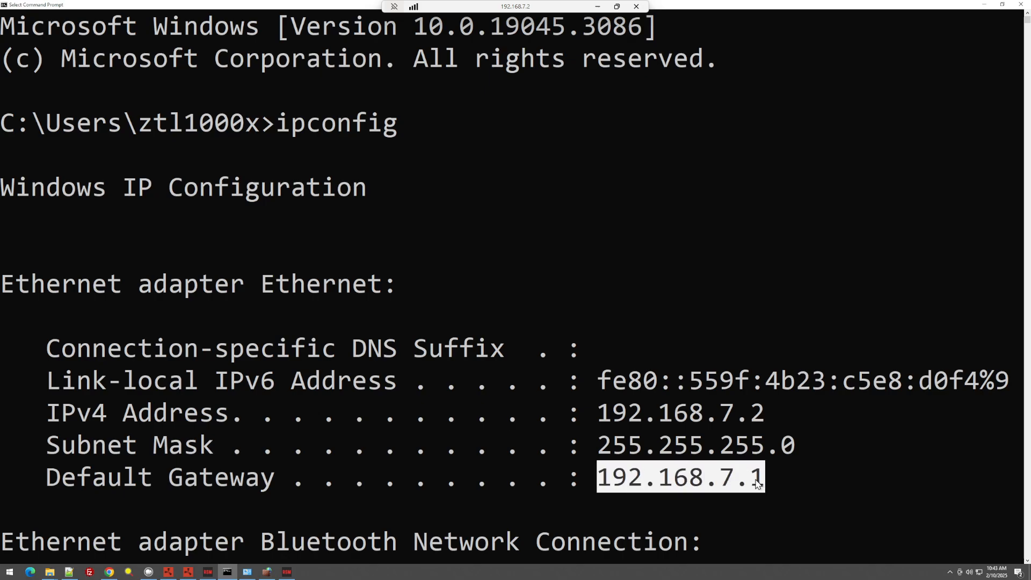
{"action": "key", "text": "ctrl+c"}
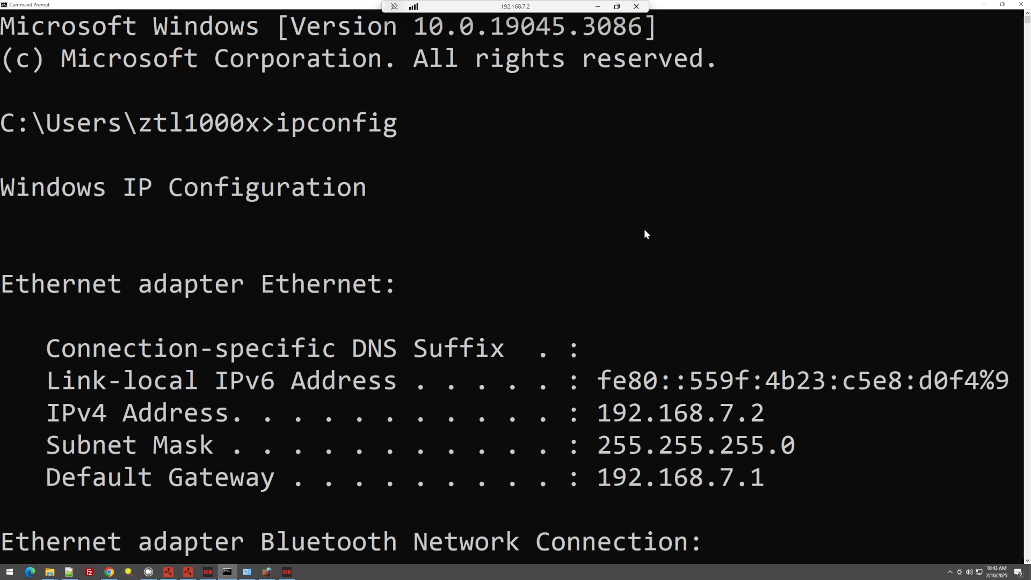
Step: Minimize the remote session and load the router's admin page at 192.168.2.1 in a new Edge browser tab
{"action": "left_click", "coordinate": [597, 6]}
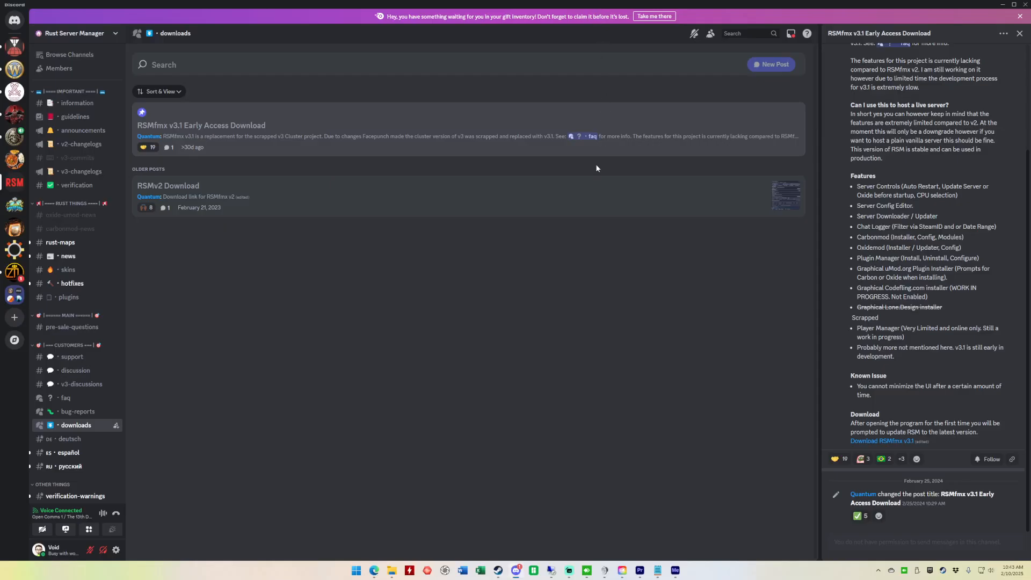
{"action": "left_click", "coordinate": [415, 524]}
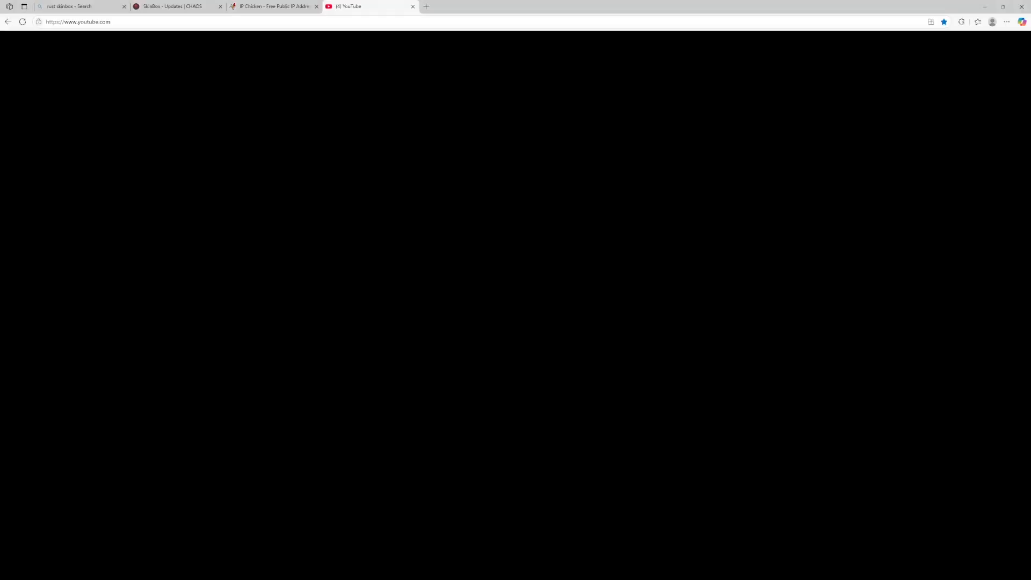
{"action": "left_click", "coordinate": [426, 6]}
{"action": "type", "text": "192.168.2"}
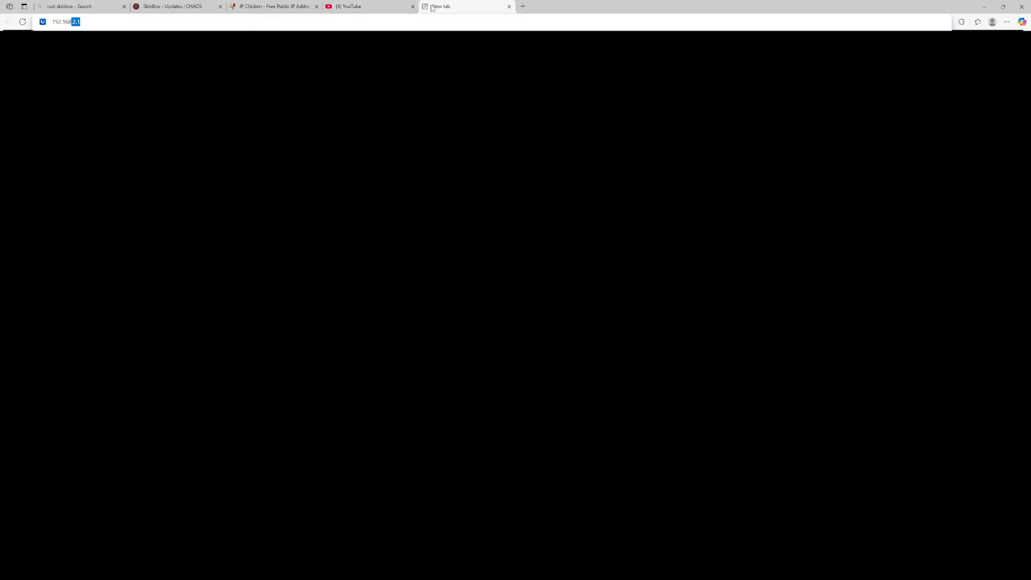
{"action": "type", "text": ".1"}
{"action": "key", "text": "Return"}
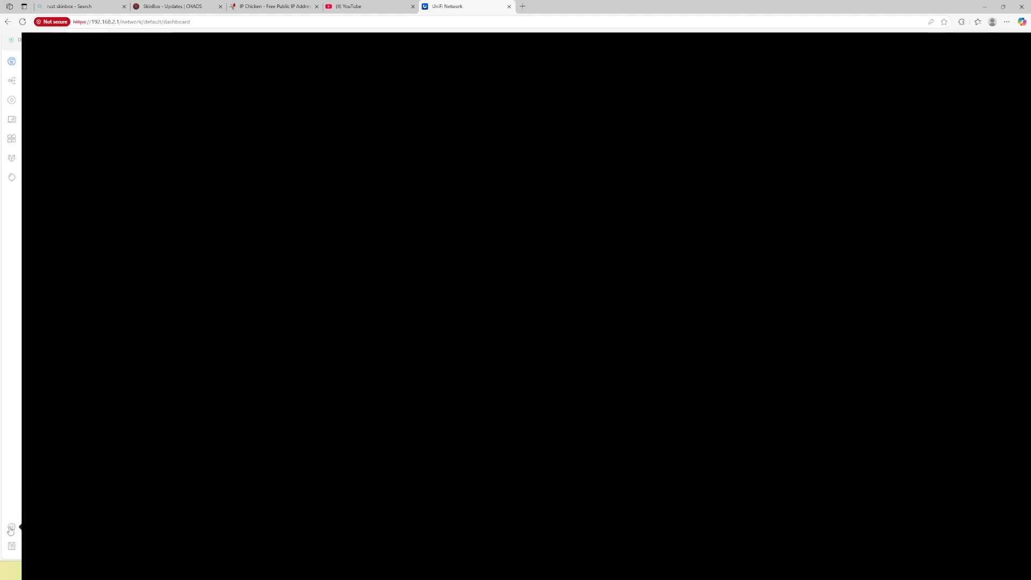
Step: Open the router's port forwarding settings and start a new forwarding entry
{"action": "left_click", "coordinate": [12, 527]}
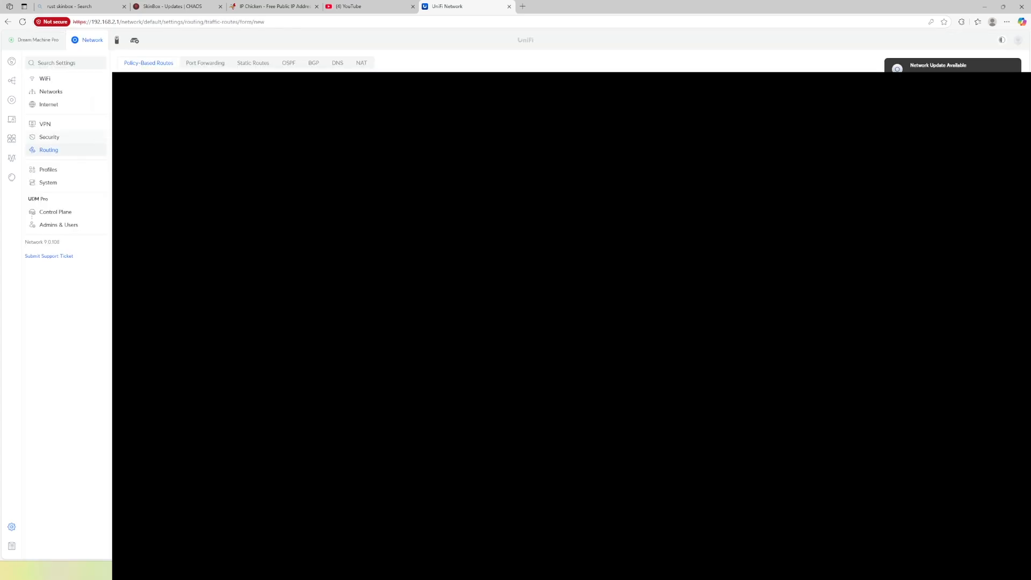
{"action": "left_click", "coordinate": [209, 64]}
{"action": "left_click", "coordinate": [147, 393]}
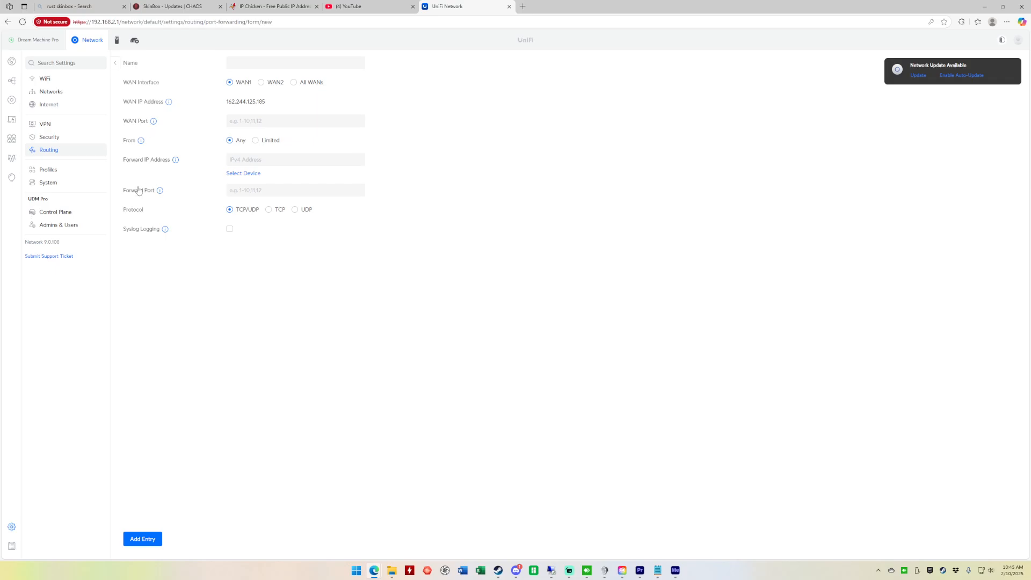
{"action": "left_click", "coordinate": [245, 63]}
{"action": "type", "text": "dsfsdfgjgsg"}
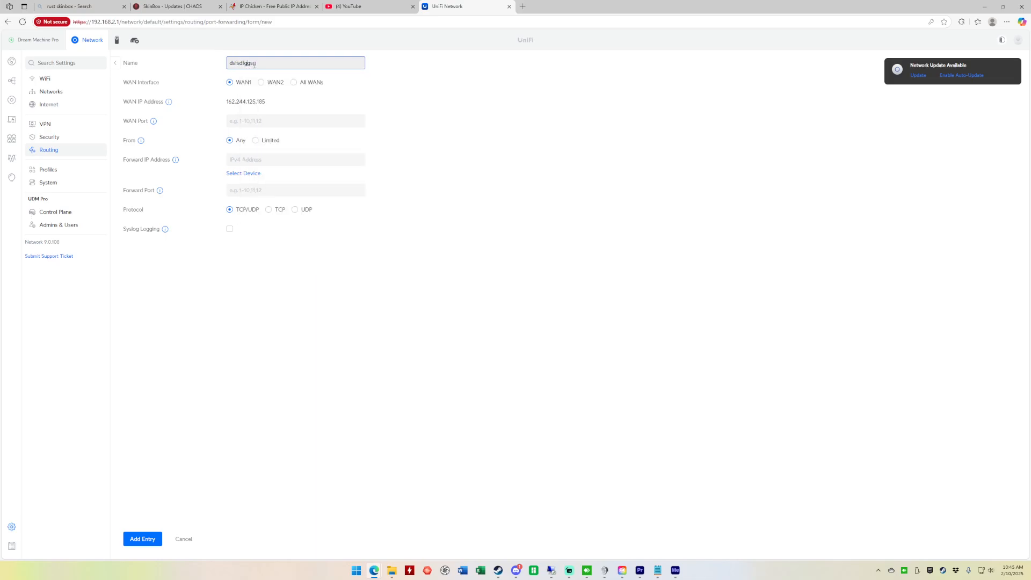
{"action": "type", "text": "sdfg"}
{"action": "left_click", "coordinate": [246, 122]}
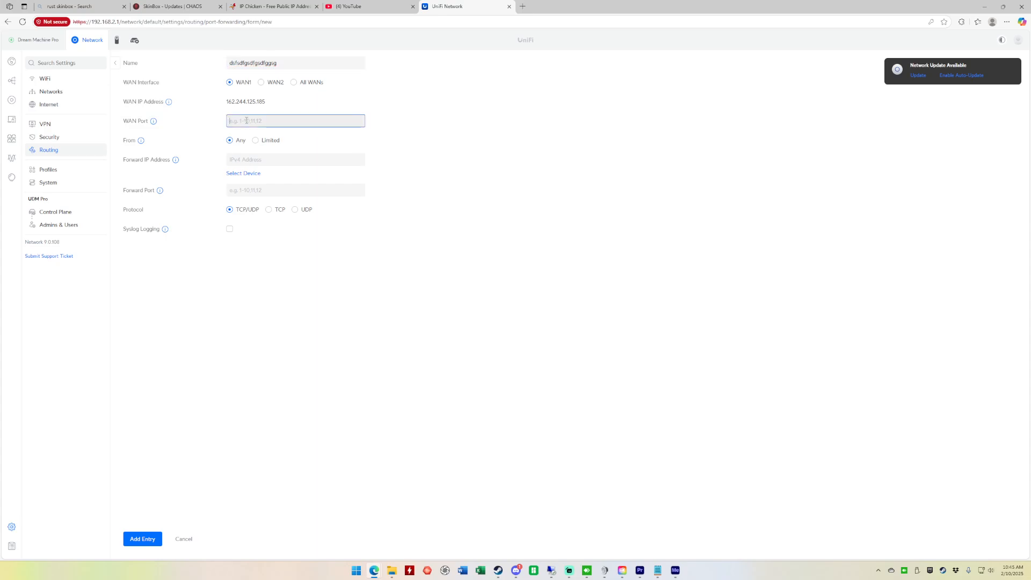
{"action": "type", "text": "38"}
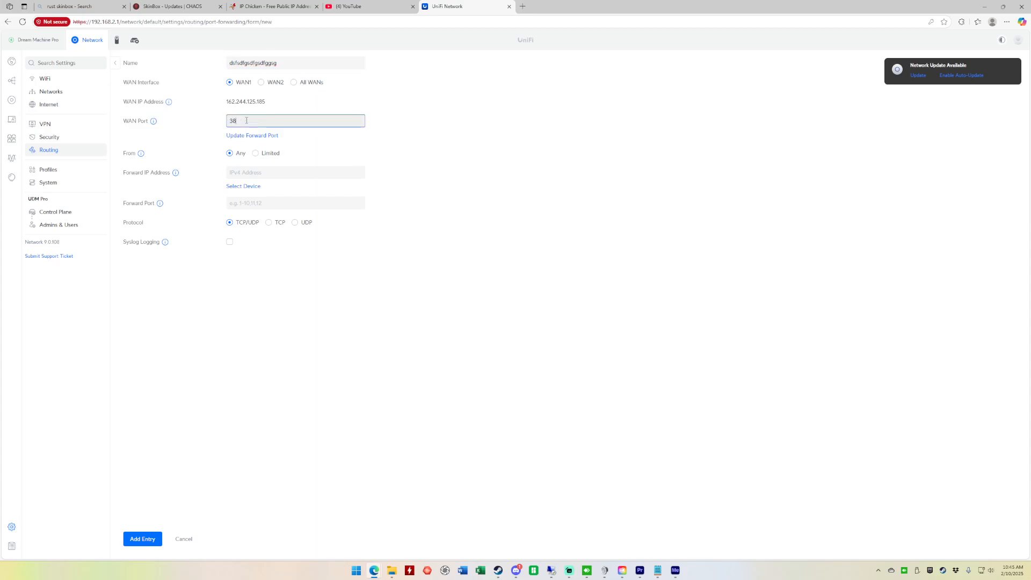
{"action": "type", "text": "000-"}
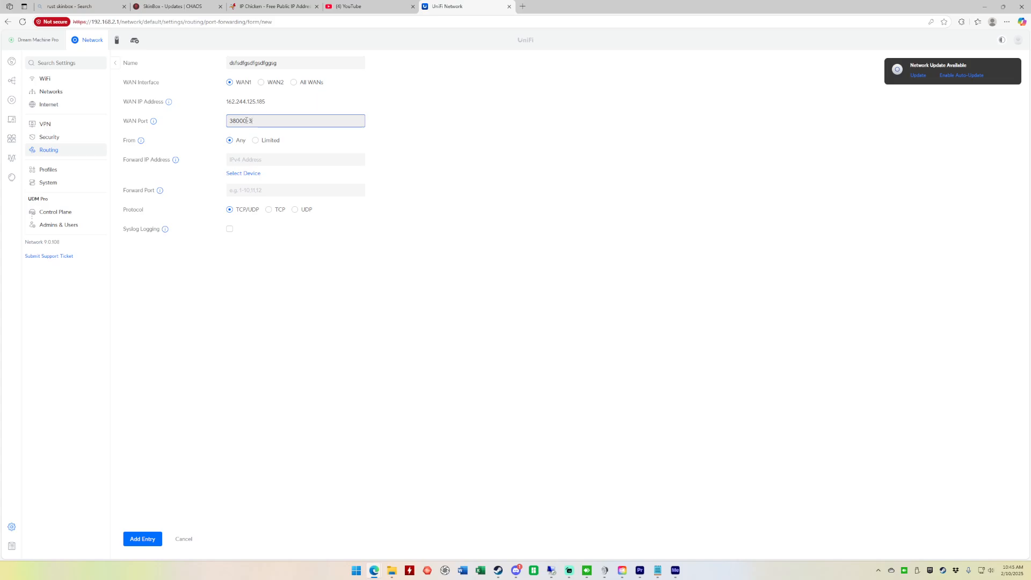
{"action": "type", "text": "38010"}
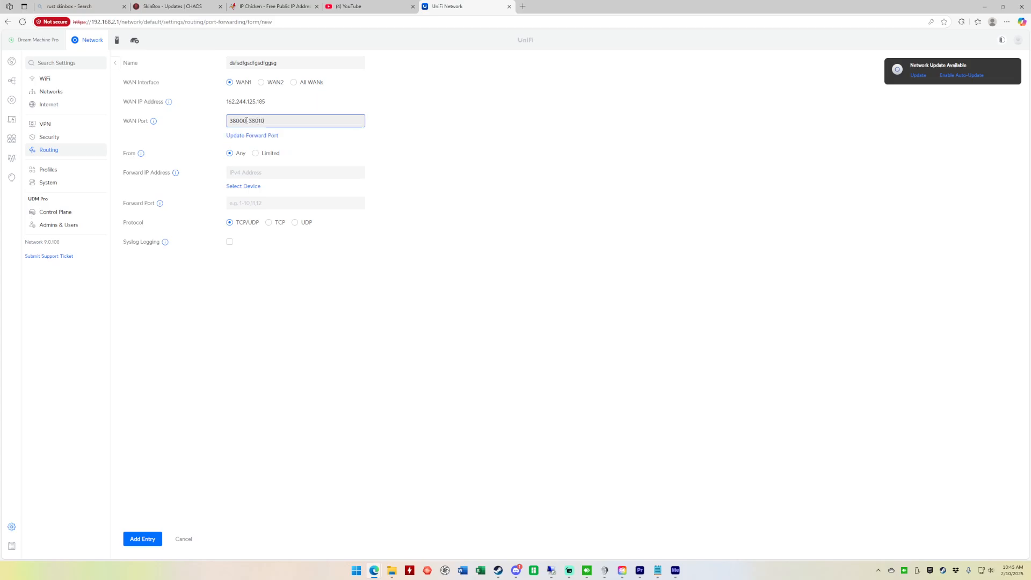
Step: Copy the WAN port range into the forward port, use TCP/UDP as the protocol, and set the forward IP address to 192.168.7.2
{"action": "left_click_drag", "start_coordinate": [279, 120], "coordinate": [212, 121]}
{"action": "left_click", "coordinate": [252, 203]}
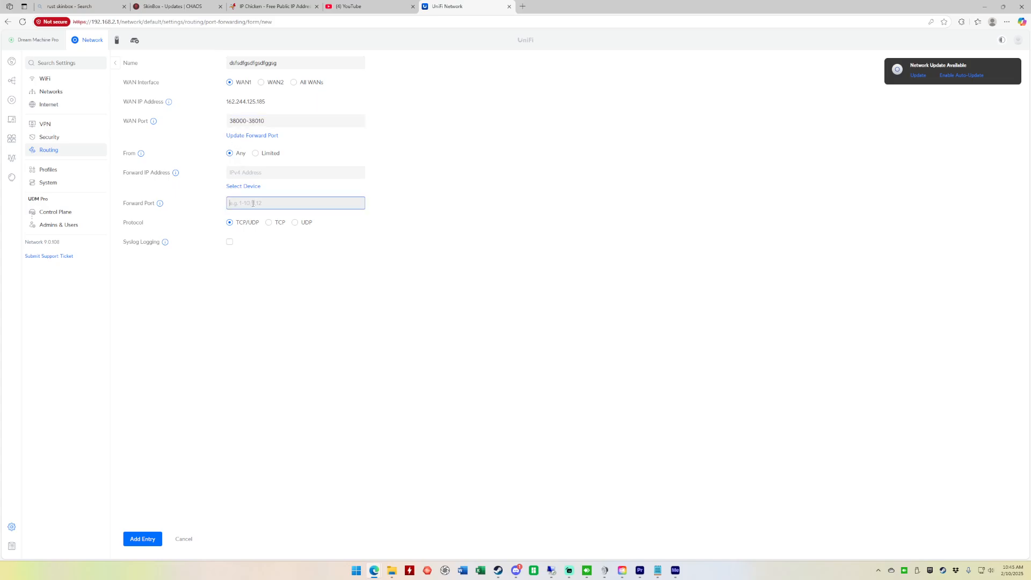
{"action": "key", "text": "ctrl+v"}
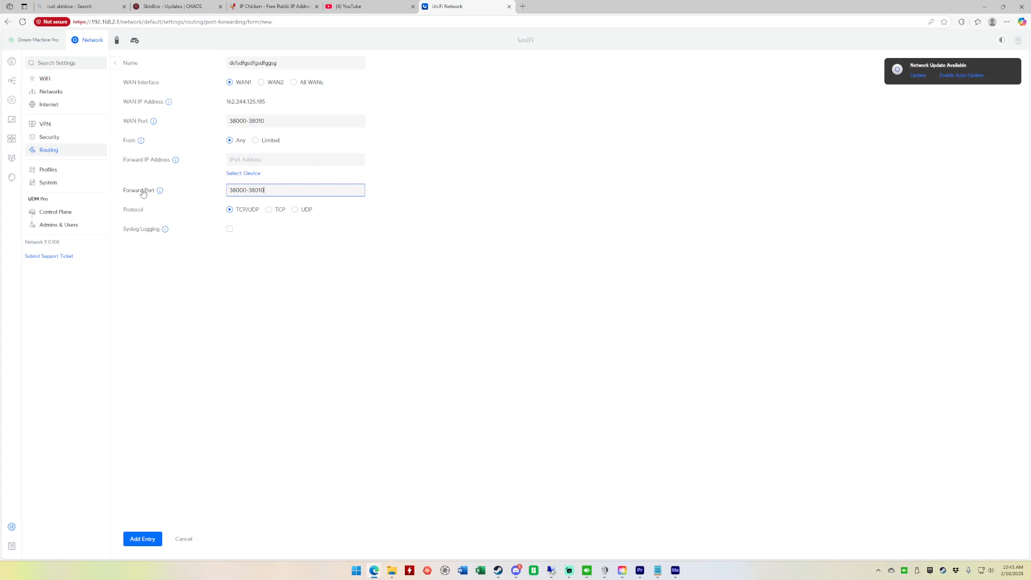
{"action": "left_click", "coordinate": [229, 214]}
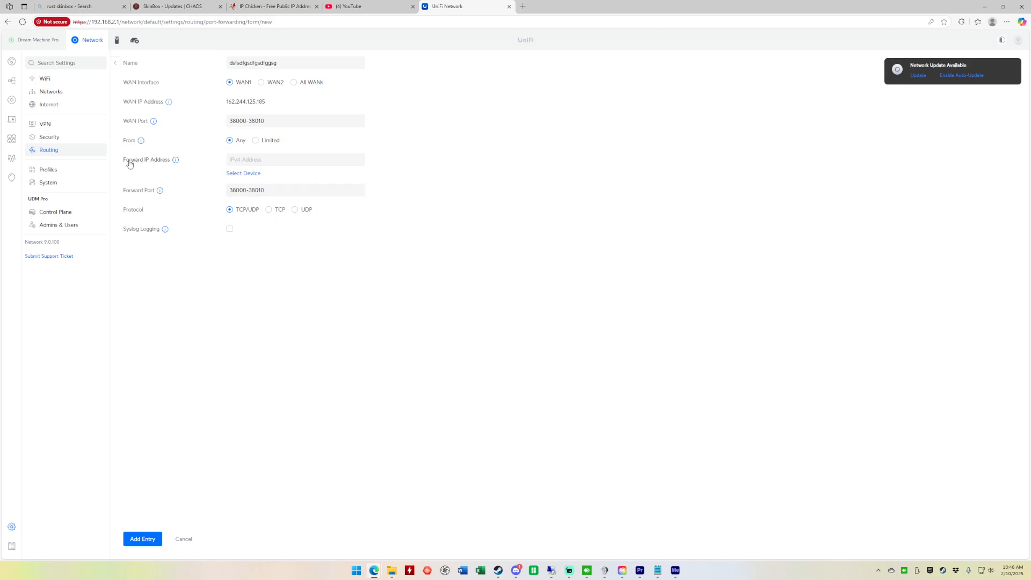
{"action": "left_click", "coordinate": [230, 160]}
{"action": "type", "text": "192.168.7.2"}
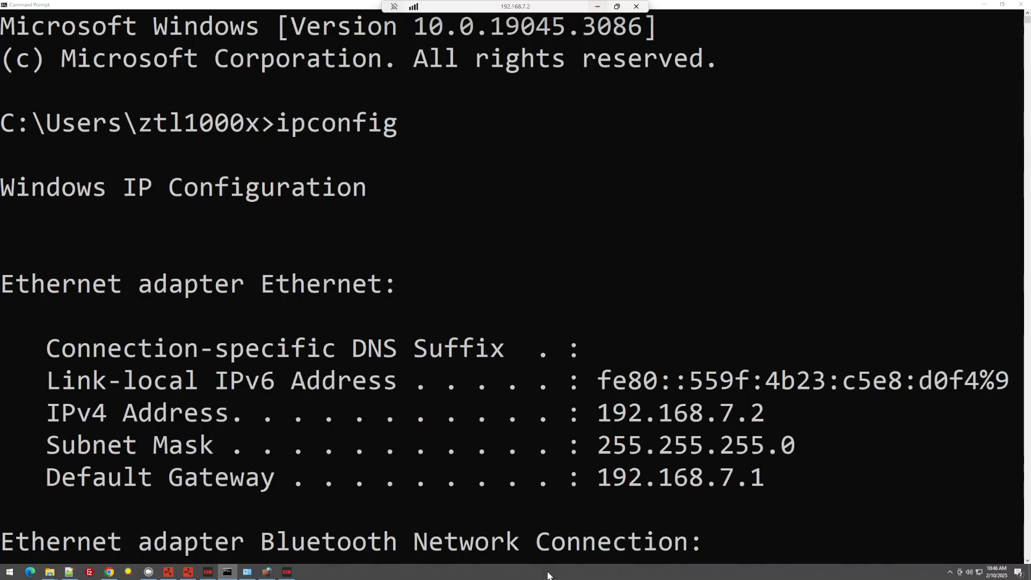
Step: Leave the command prompt and review the server's network and map configuration in Rust Server Manager, finishing on the server controls
{"action": "left_click", "coordinate": [551, 570]}
{"action": "left_click", "coordinate": [227, 571]}
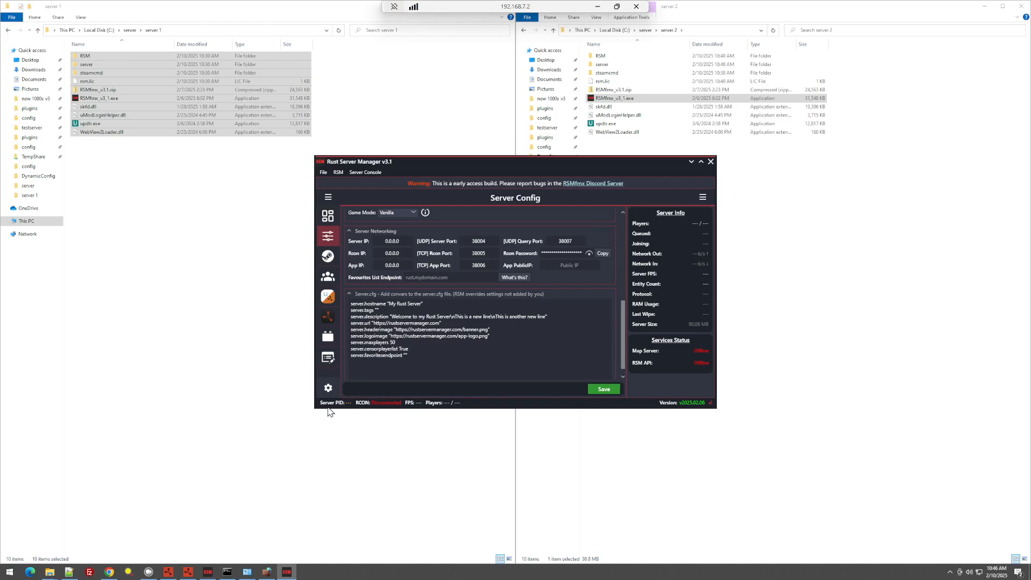
{"action": "left_click", "coordinate": [328, 216]}
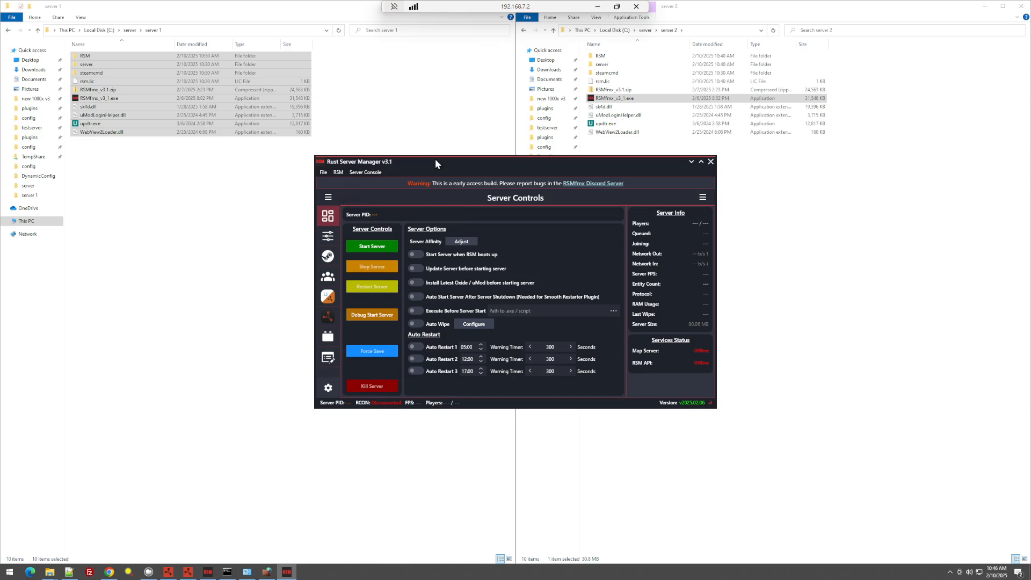
{"action": "left_click", "coordinate": [328, 236]}
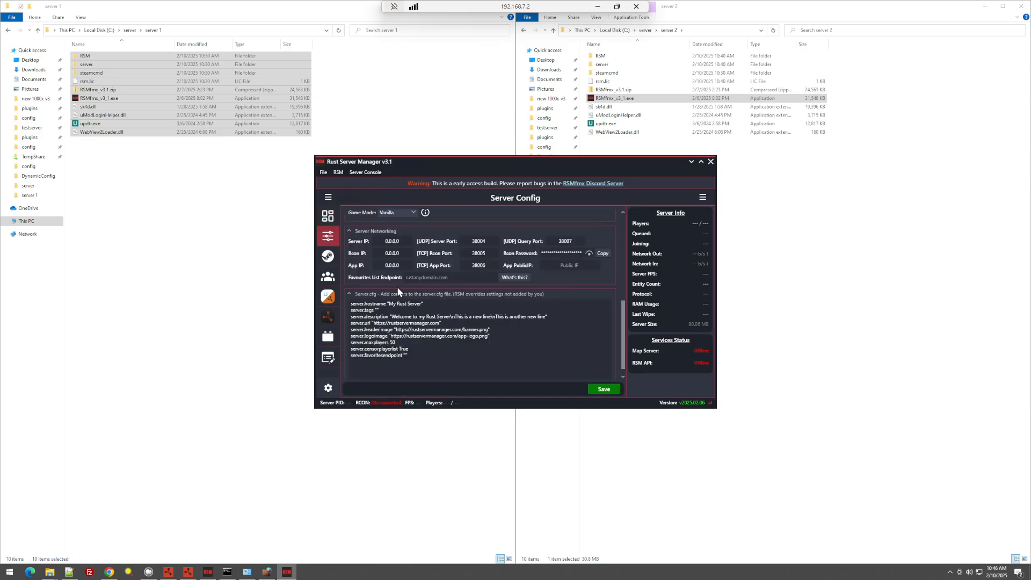
{"action": "scroll", "coordinate": [411, 298], "scroll_direction": "down", "scroll_amount": 3}
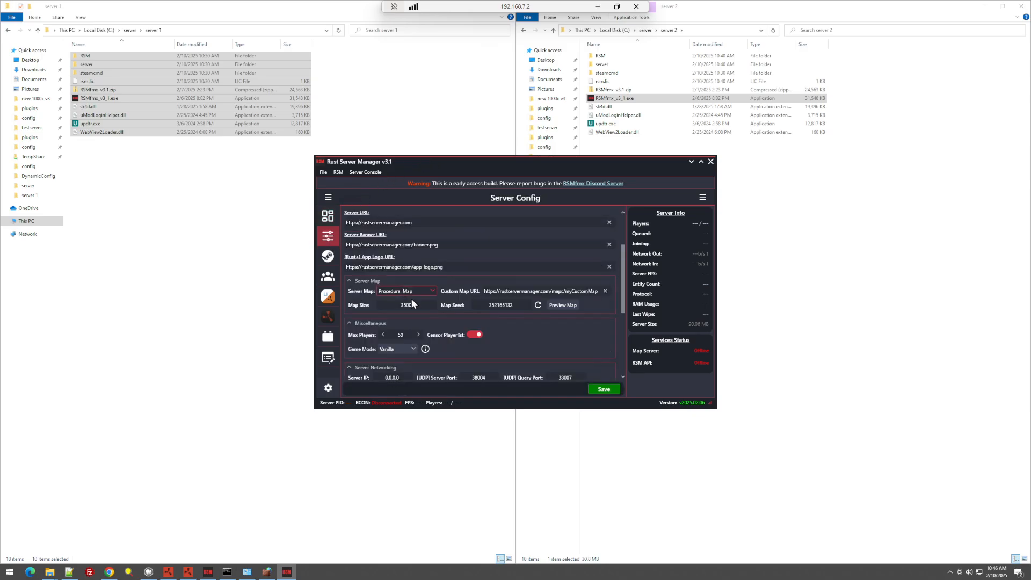
{"action": "left_click", "coordinate": [329, 216]}
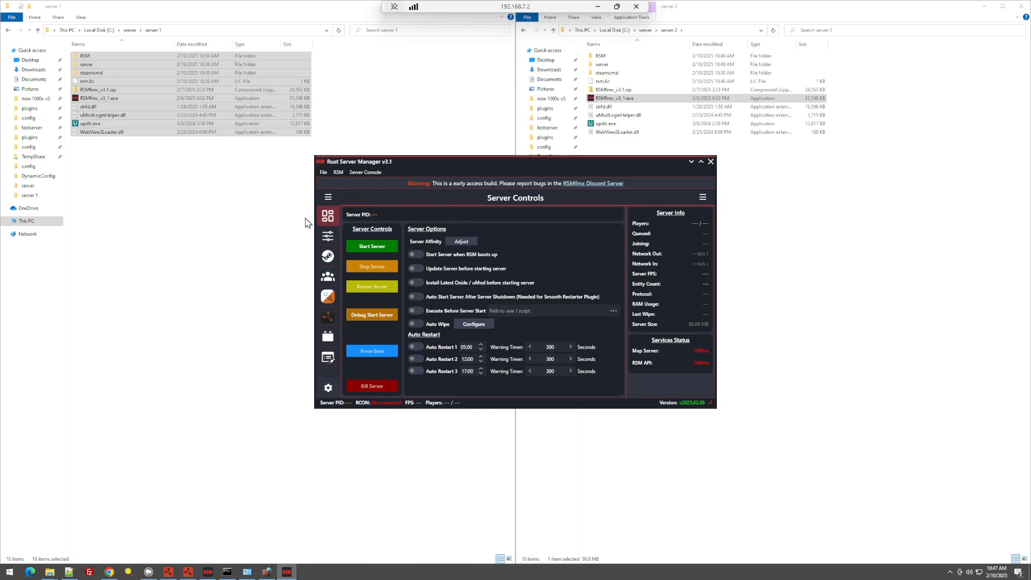
Step: Switch to Chrome and check the current public IP address on the IP Chicken page
{"action": "left_click", "coordinate": [109, 572]}
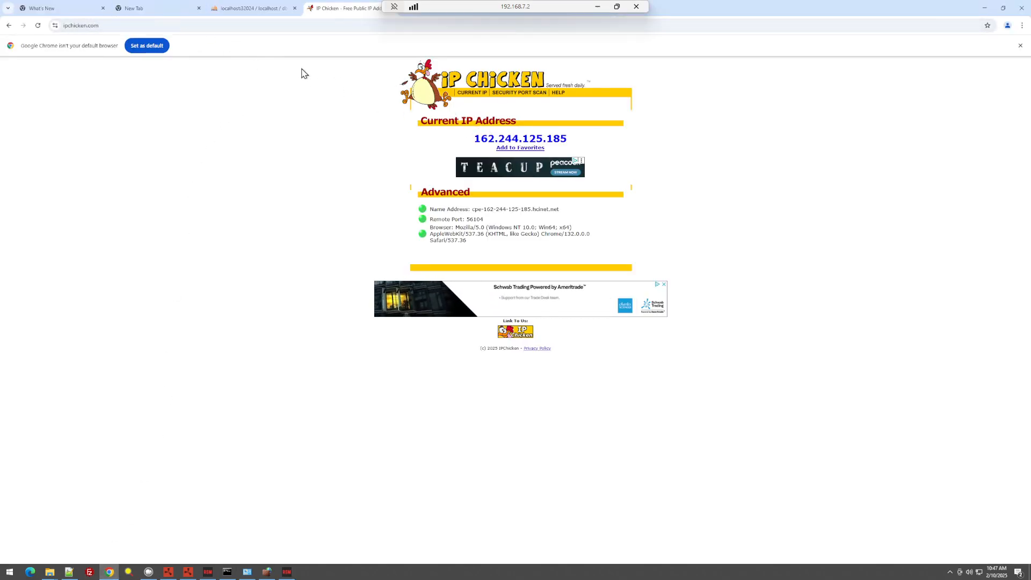
{"action": "left_click_drag", "start_coordinate": [474, 141], "coordinate": [570, 143]}
{"action": "left_click", "coordinate": [570, 143]}
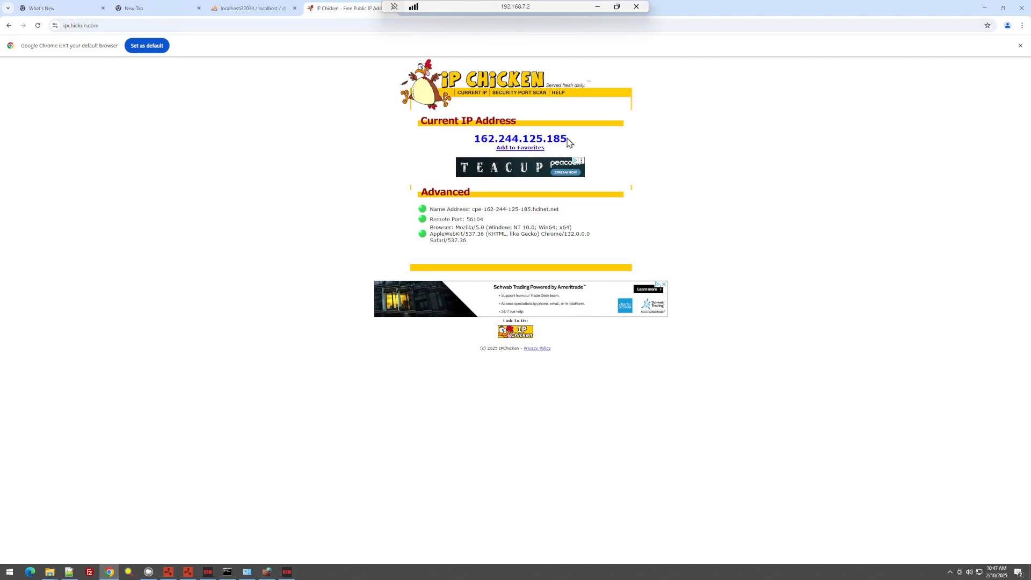
Step: Open a blank Notepad document, zoom its text to 500%, and place its window below the public IP address
{"action": "key", "text": "super"}
{"action": "type", "text": "connec"}
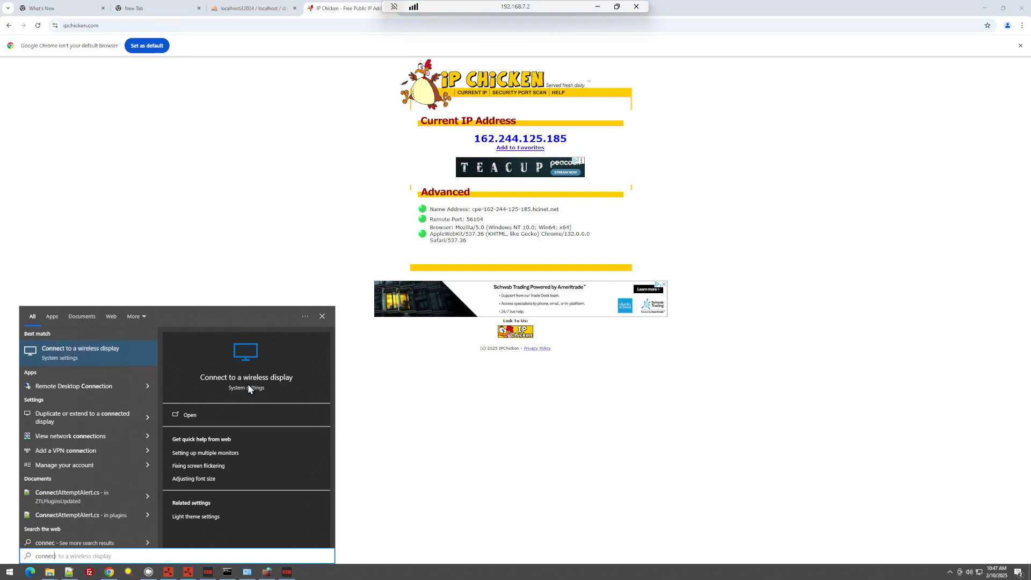
{"action": "key", "text": "ctrl+a"}
{"action": "type", "text": "note"}
{"action": "key", "text": "Return"}
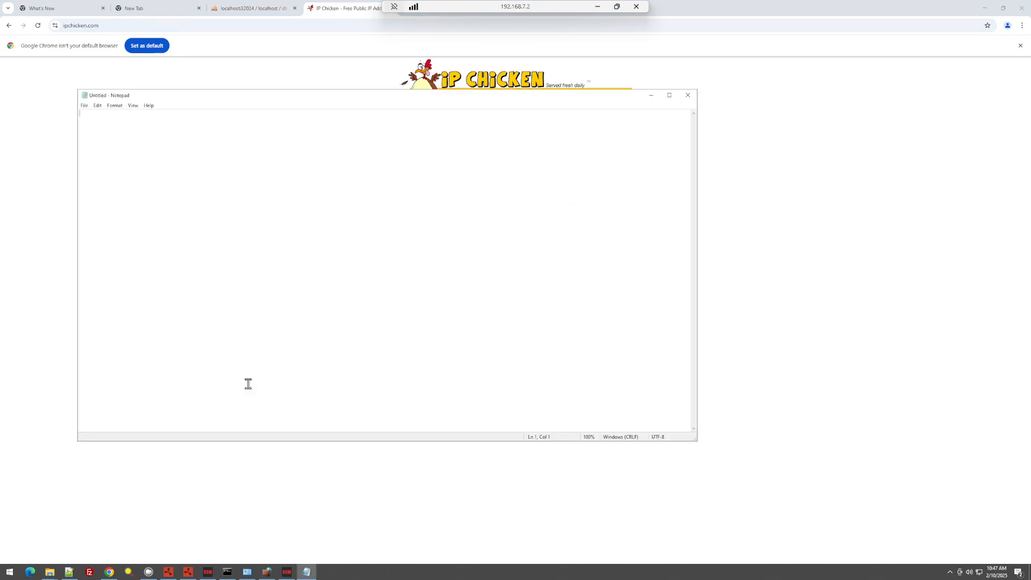
{"action": "scroll", "coordinate": [271, 305], "scroll_direction": "up", "scroll_amount": 20}
{"action": "scroll", "coordinate": [271, 305], "scroll_direction": "up", "scroll_amount": 6}
{"action": "left_click_drag", "start_coordinate": [313, 108], "coordinate": [371, 192]}
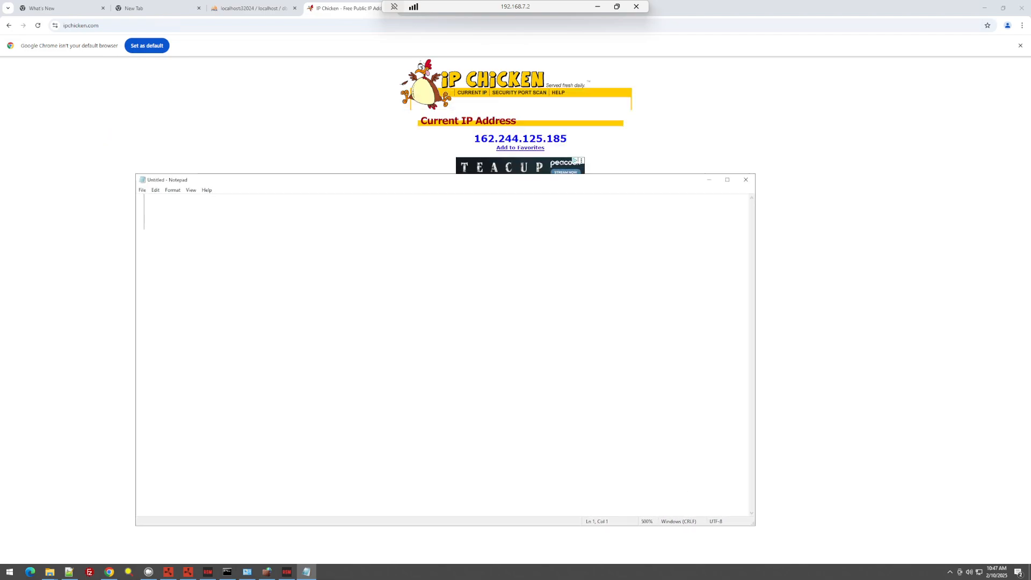
Step: Write the connect command in Notepad, using the public IP address copied from IP Chicken followed by port :38000
{"action": "type", "text": "connect"}
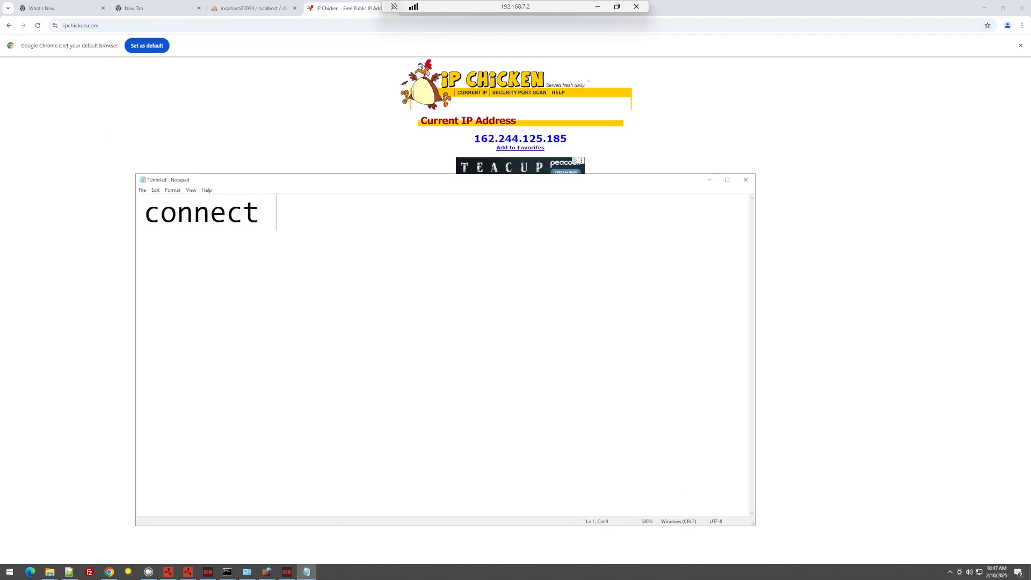
{"action": "left_click_drag", "start_coordinate": [474, 138], "coordinate": [575, 143]}
{"action": "key", "text": "ctrl+c"}
{"action": "key", "text": "alt+Tab"}
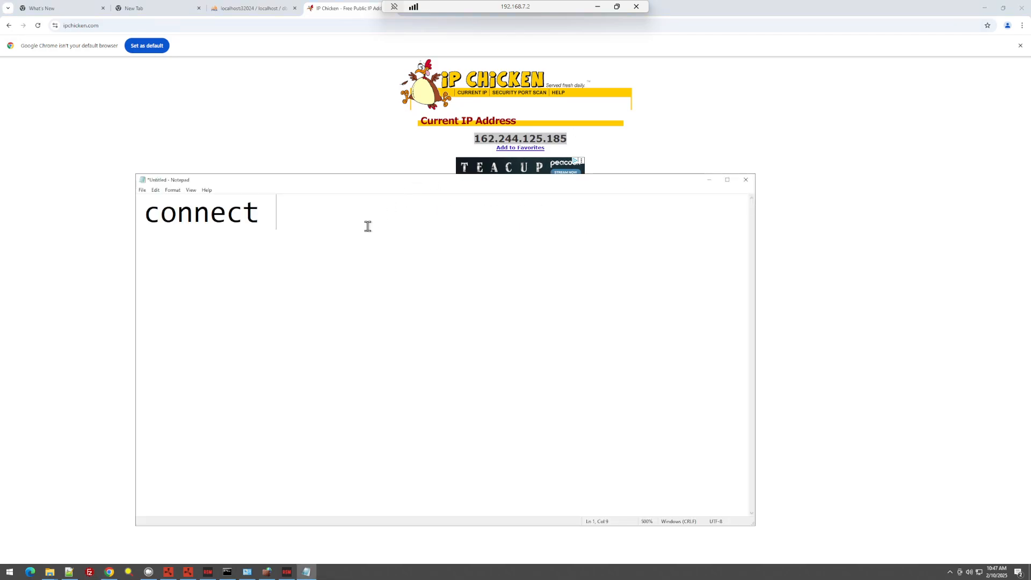
{"action": "key", "text": "ctrl+v"}
{"action": "type", "text": ":"}
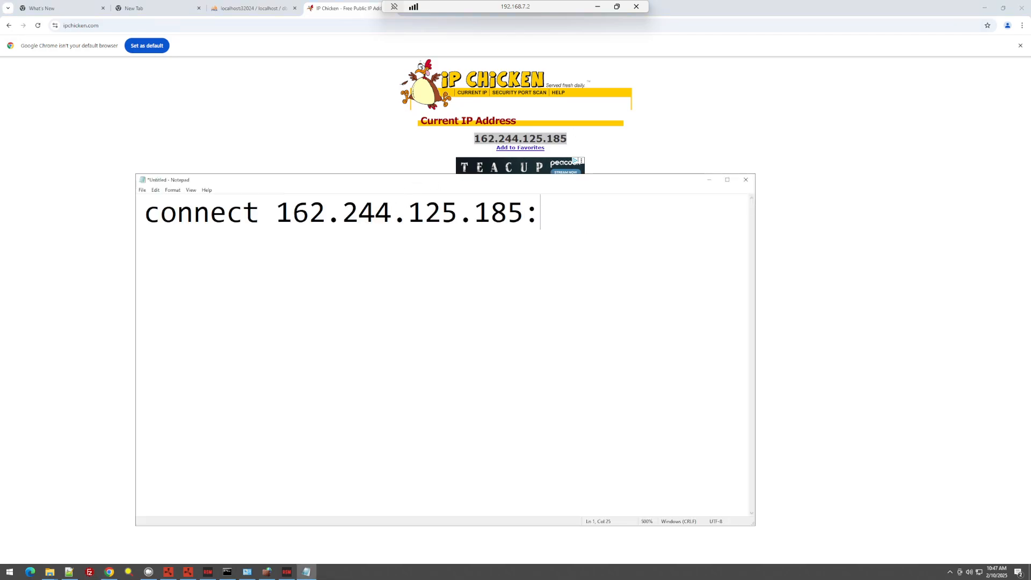
{"action": "type", "text": "38000"}
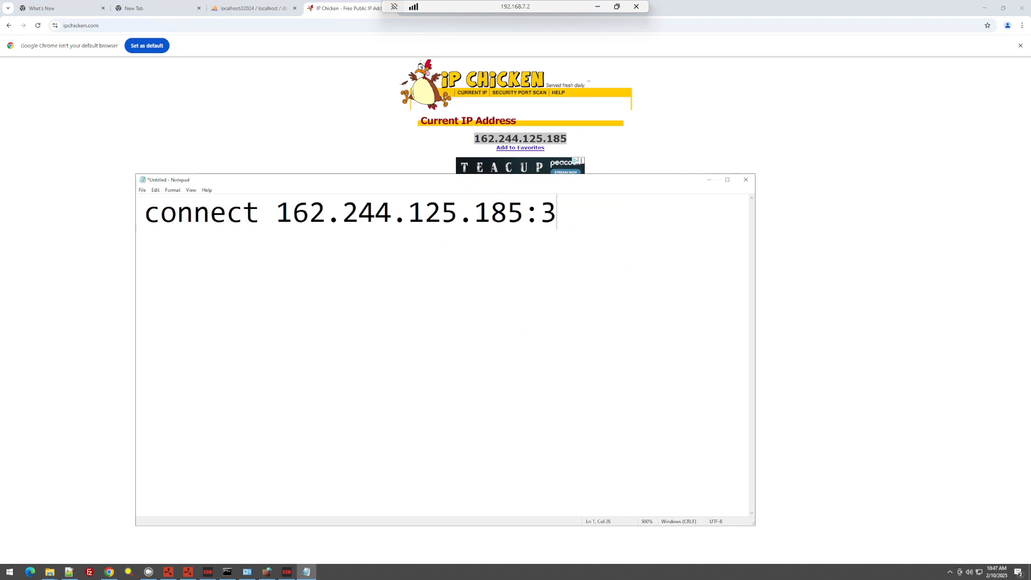